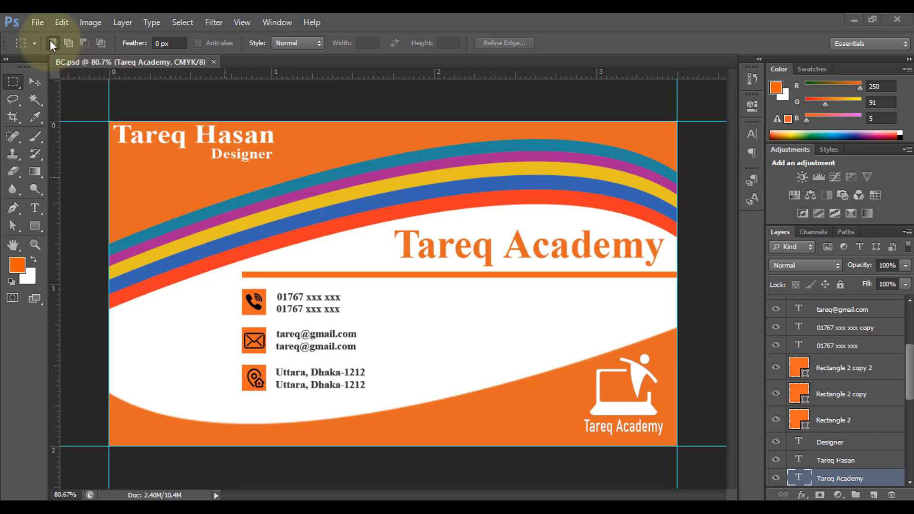
- Create a new document 3.5 inches wide, 2 inches high, at 300 pixels/inch in RGB color
{"action": "left_click", "coordinate": [38, 21]}
{"action": "left_click", "coordinate": [48, 37]}
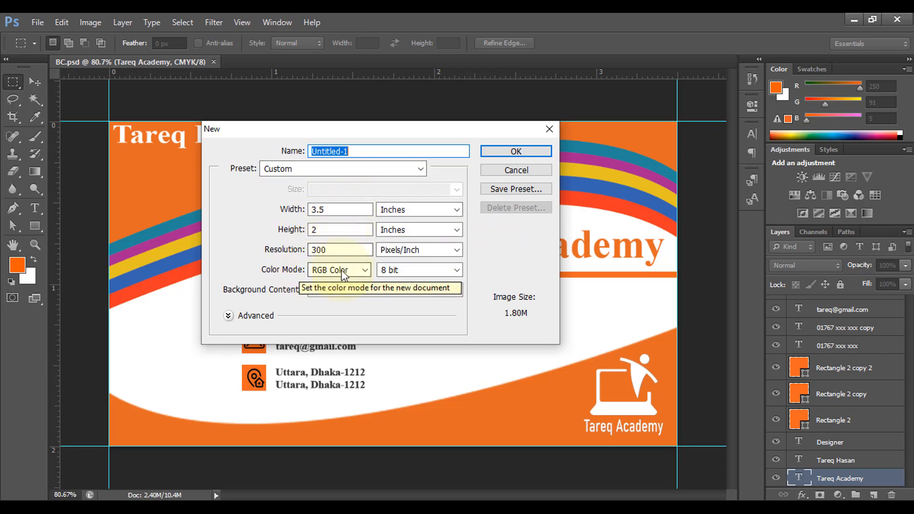
{"action": "left_click", "coordinate": [526, 152]}
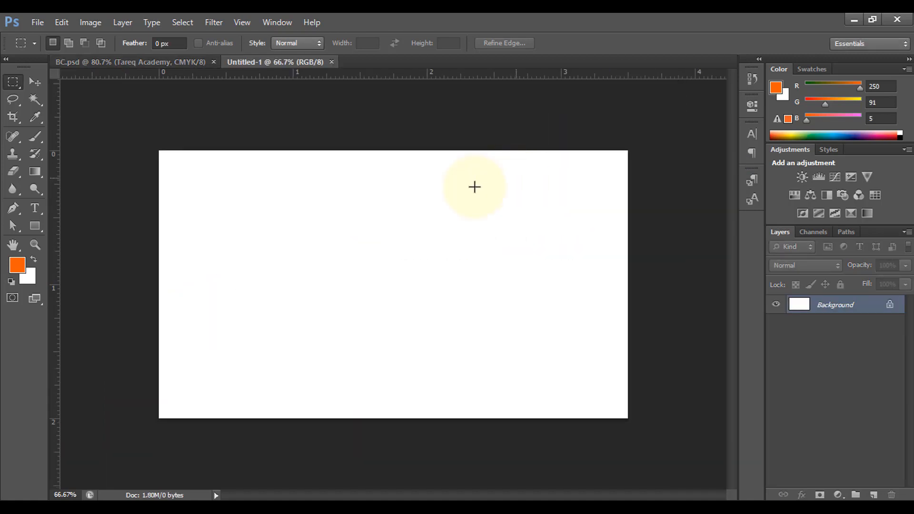
- Place guides along the top, bottom, left and right edges of the canvas
{"action": "key", "text": "ctrl+0"}
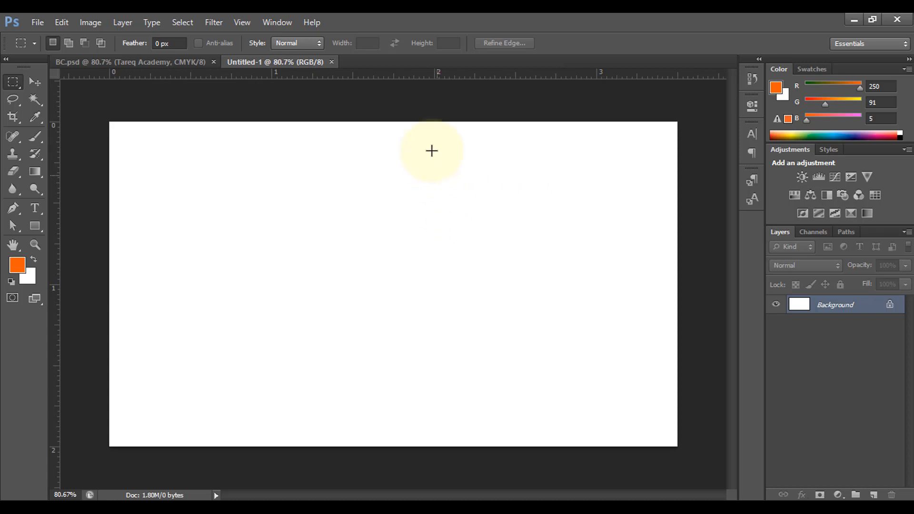
{"action": "left_click_drag", "start_coordinate": [392, 76], "coordinate": [394, 121]}
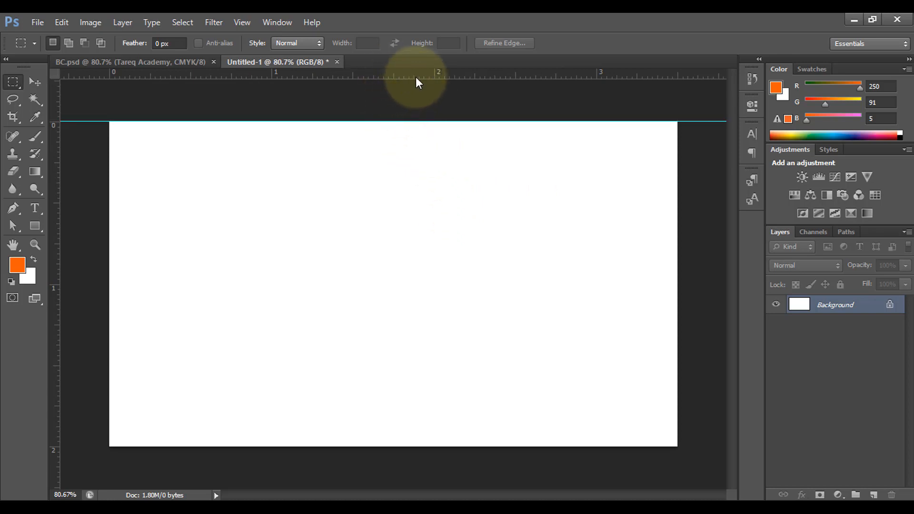
{"action": "left_click_drag", "start_coordinate": [416, 78], "coordinate": [408, 446]}
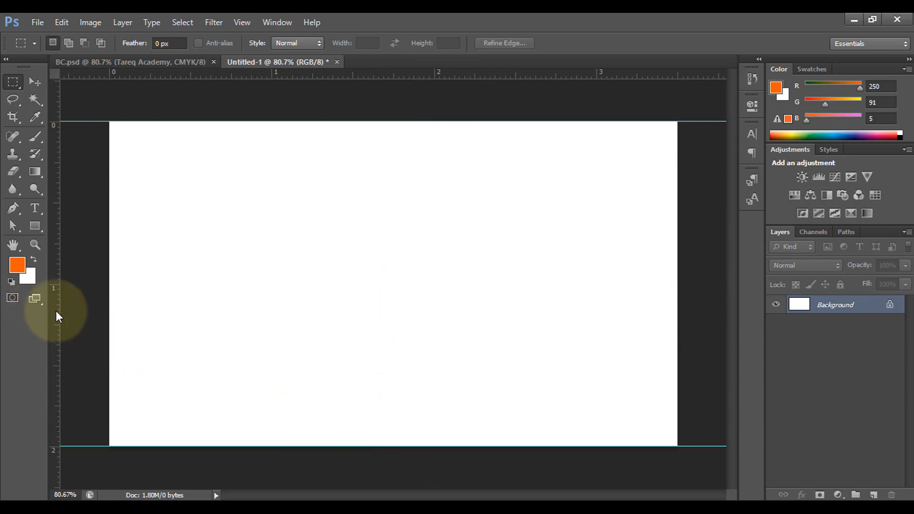
{"action": "left_click_drag", "start_coordinate": [56, 311], "coordinate": [109, 310]}
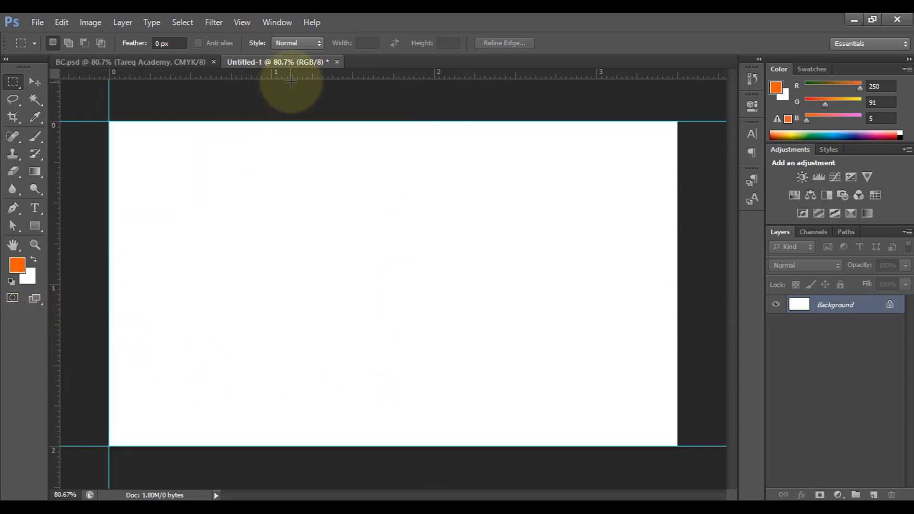
{"action": "left_click_drag", "start_coordinate": [58, 198], "coordinate": [678, 246]}
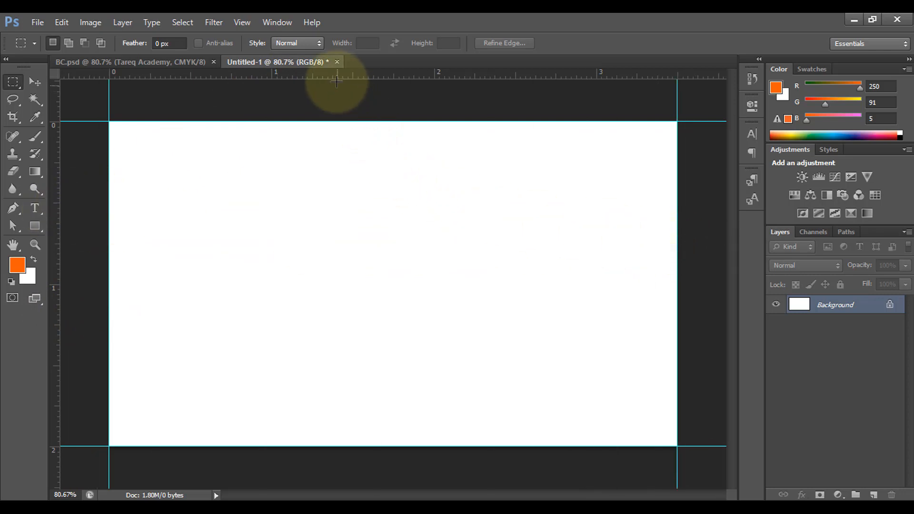
- Draw a filled shape with the Pen tool in Shape mode across the top of the card, giving it a curved lower edge
{"action": "left_click", "coordinate": [11, 211]}
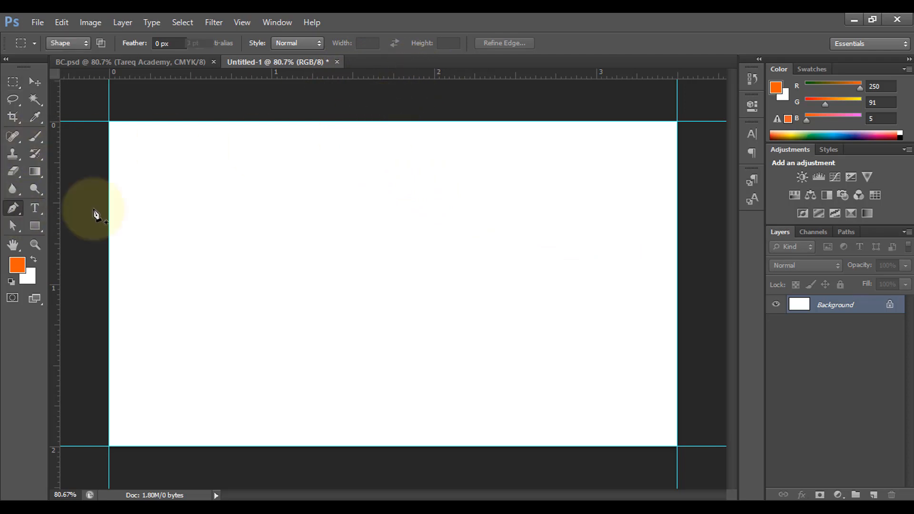
{"action": "left_click", "coordinate": [65, 45]}
{"action": "left_click", "coordinate": [64, 57]}
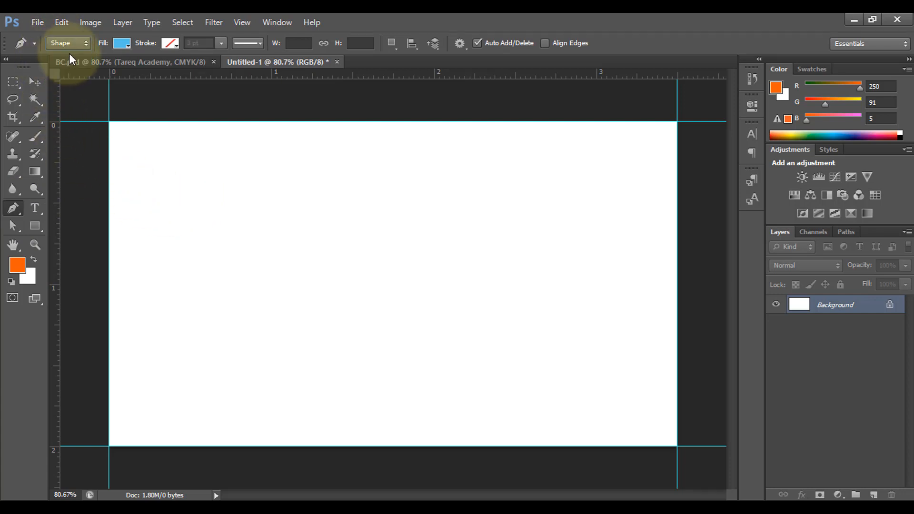
{"action": "left_click", "coordinate": [122, 44]}
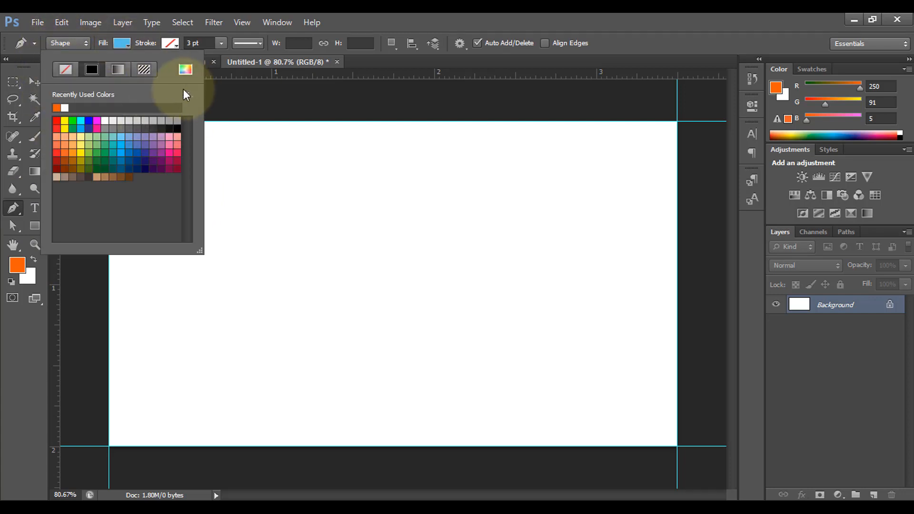
{"action": "left_click", "coordinate": [121, 43]}
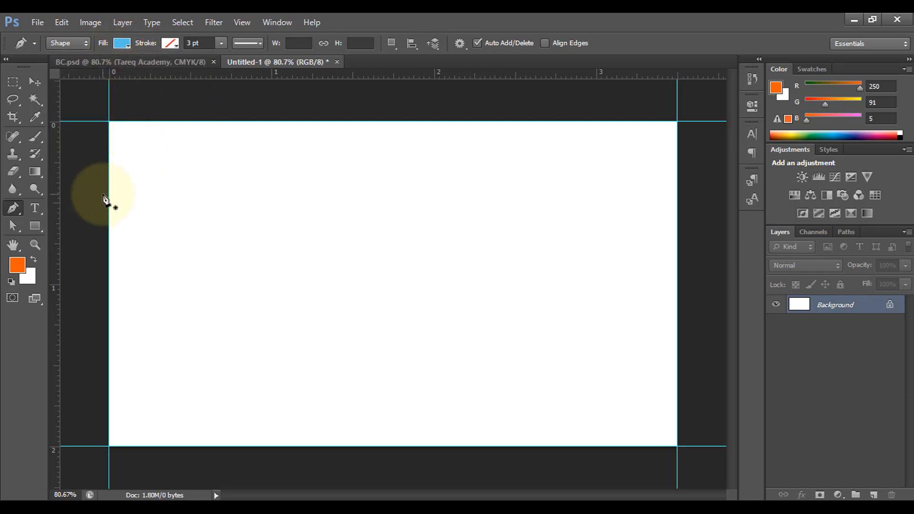
{"action": "left_click", "coordinate": [110, 123]}
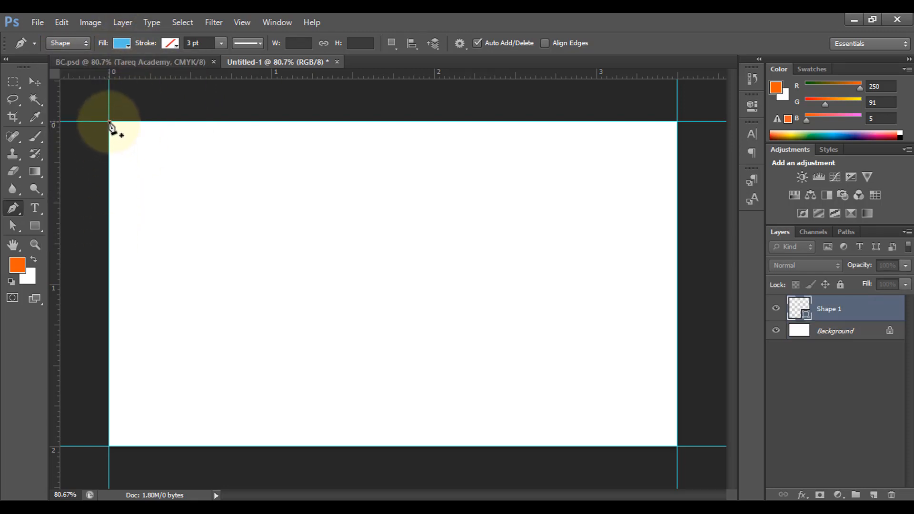
{"action": "left_click", "coordinate": [109, 217]}
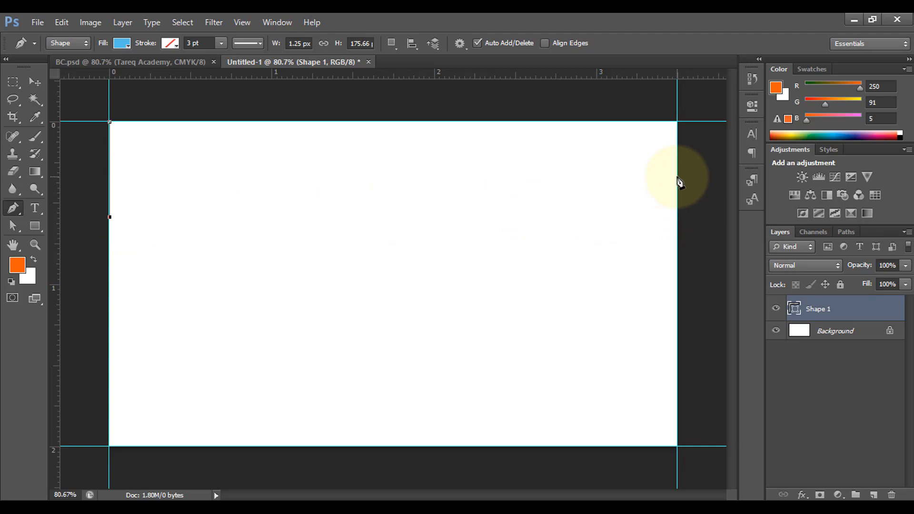
{"action": "left_click_drag", "start_coordinate": [678, 178], "coordinate": [762, 255]}
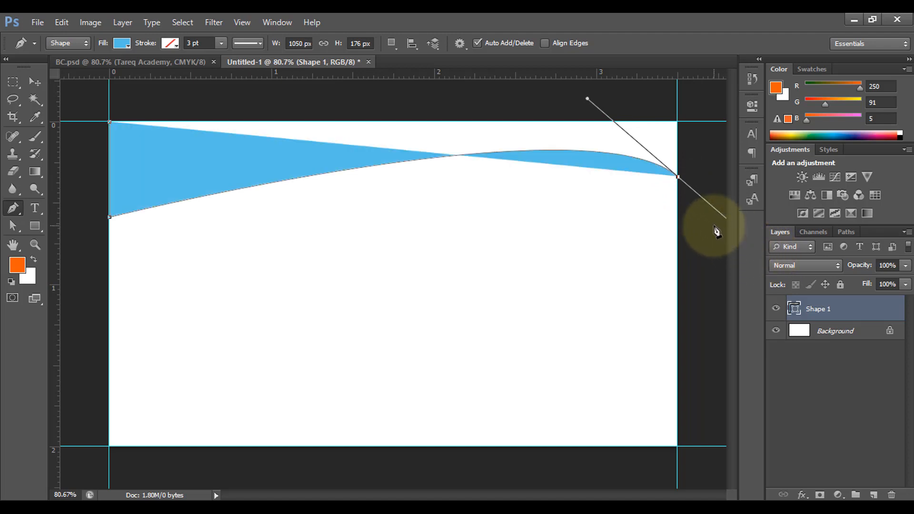
{"action": "left_click", "coordinate": [678, 178], "text": "alt"}
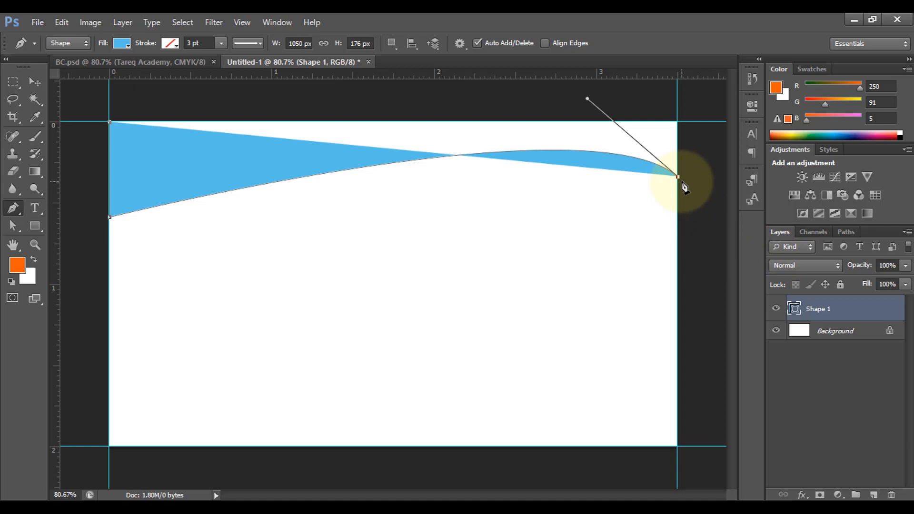
{"action": "left_click", "coordinate": [678, 123]}
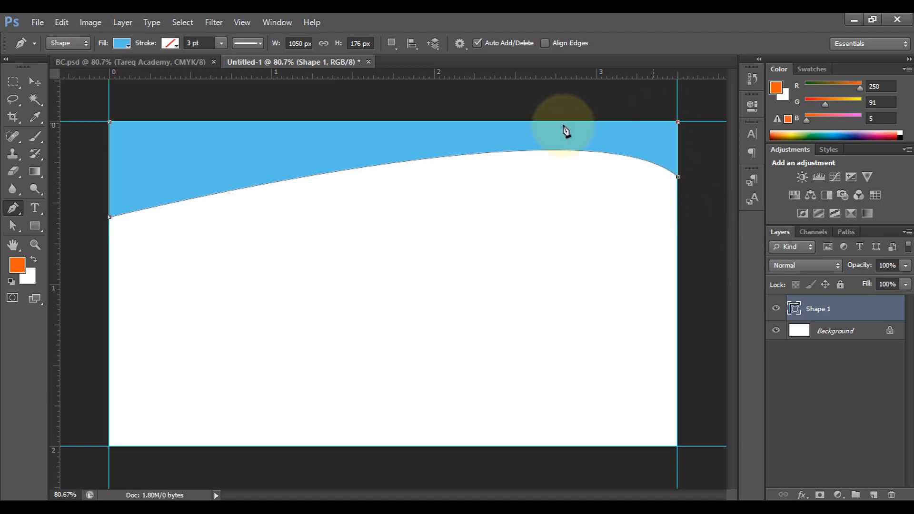
{"action": "left_click", "coordinate": [110, 122]}
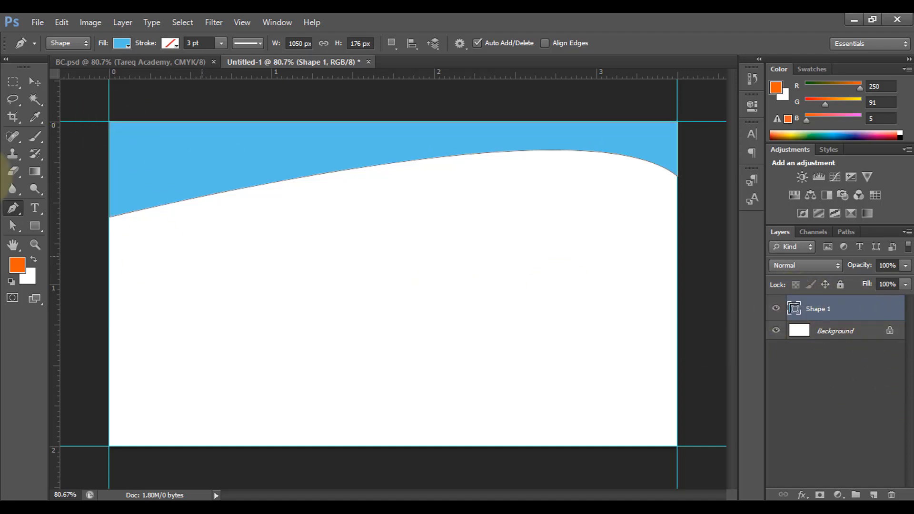
- Move the curved shape down and set its fill color to 00a4e4
{"action": "left_click", "coordinate": [30, 82]}
{"action": "left_click_drag", "start_coordinate": [315, 181], "coordinate": [308, 220]}
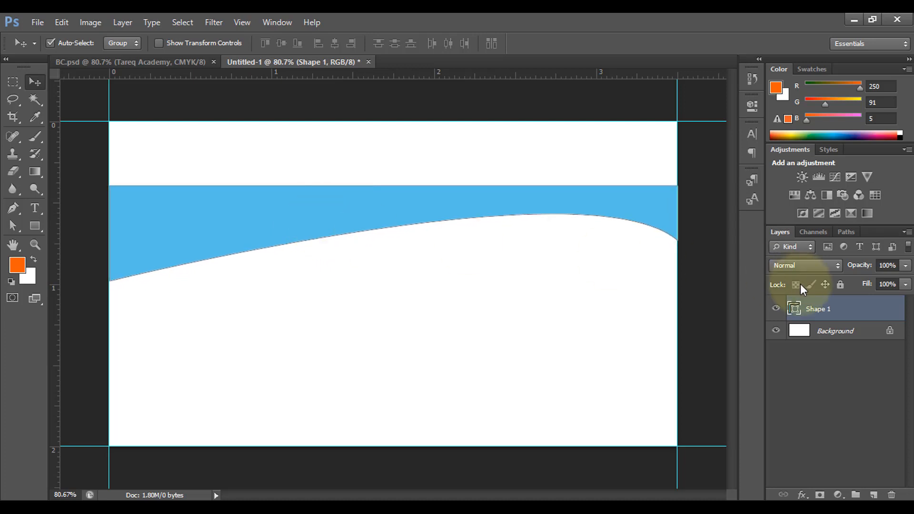
{"action": "double_click", "coordinate": [793, 310]}
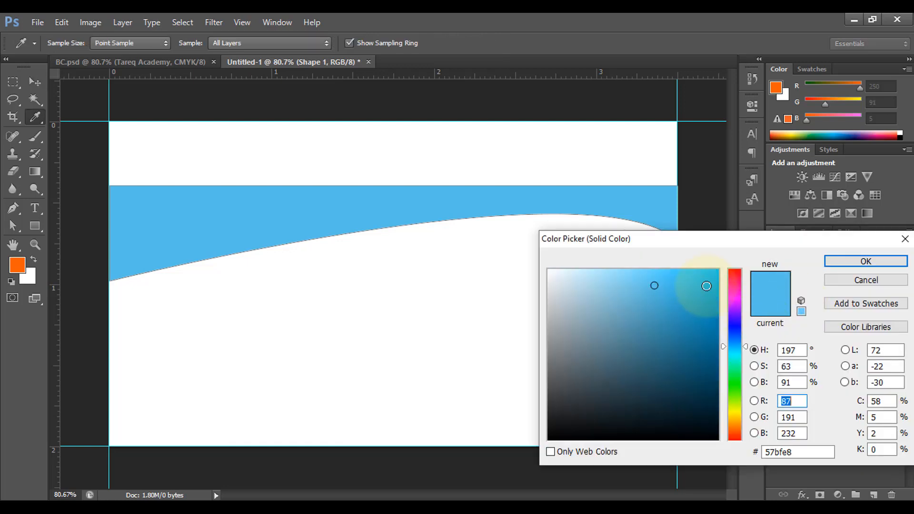
{"action": "left_click", "coordinate": [719, 287]}
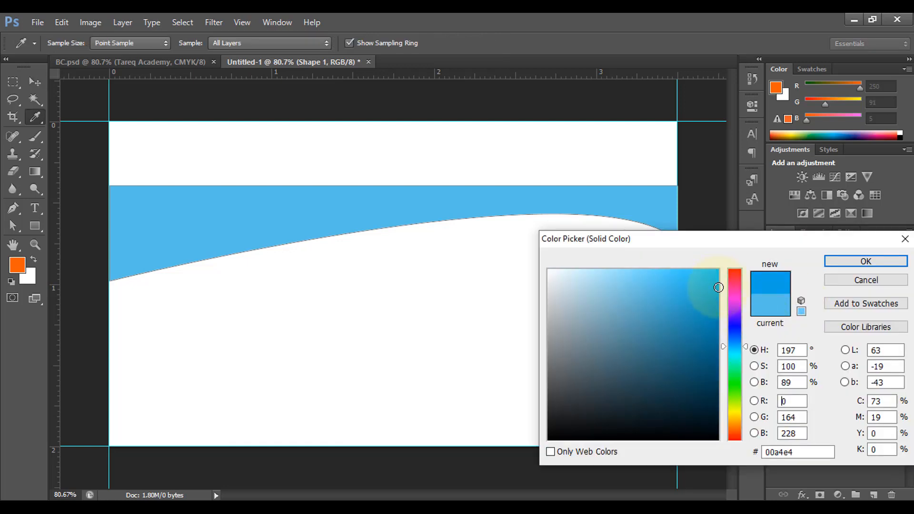
{"action": "left_click", "coordinate": [867, 261]}
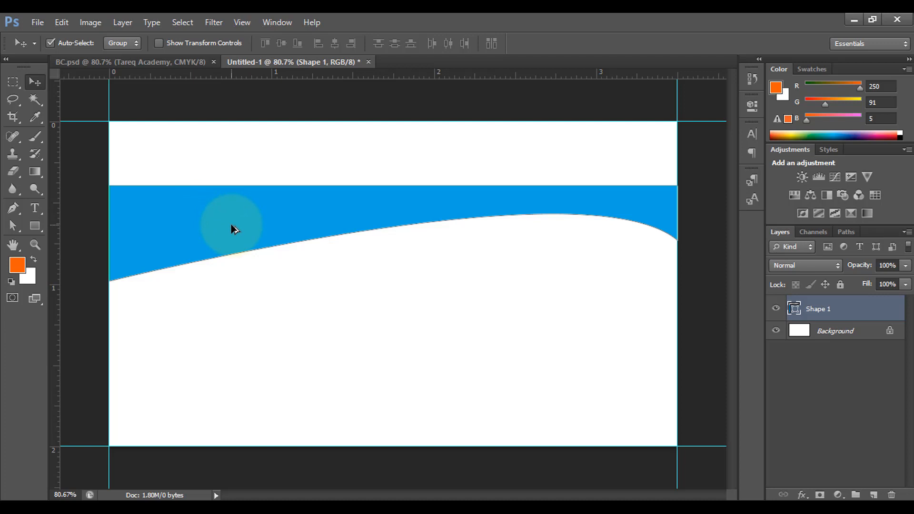
- Duplicate the shape slightly upward and set the copy's fill color to 0046e4
{"action": "left_click_drag", "start_coordinate": [231, 225], "coordinate": [230, 215]}
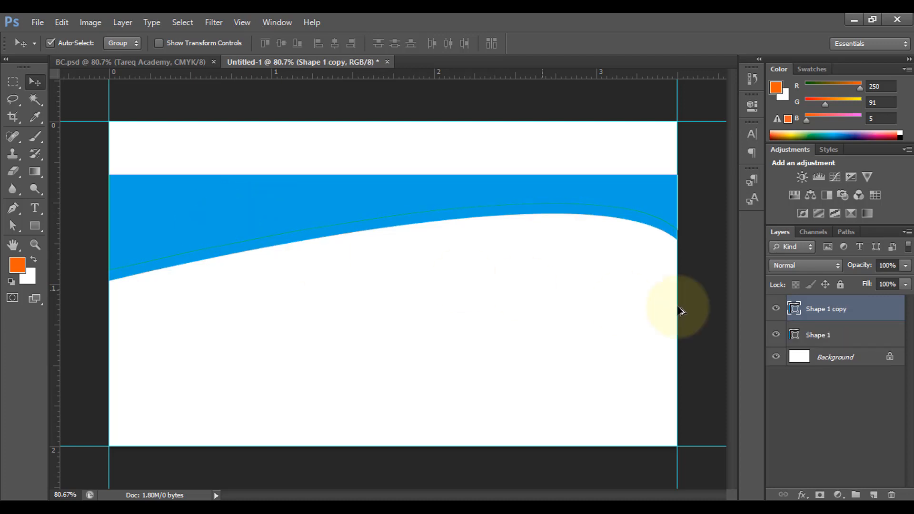
{"action": "double_click", "coordinate": [792, 309]}
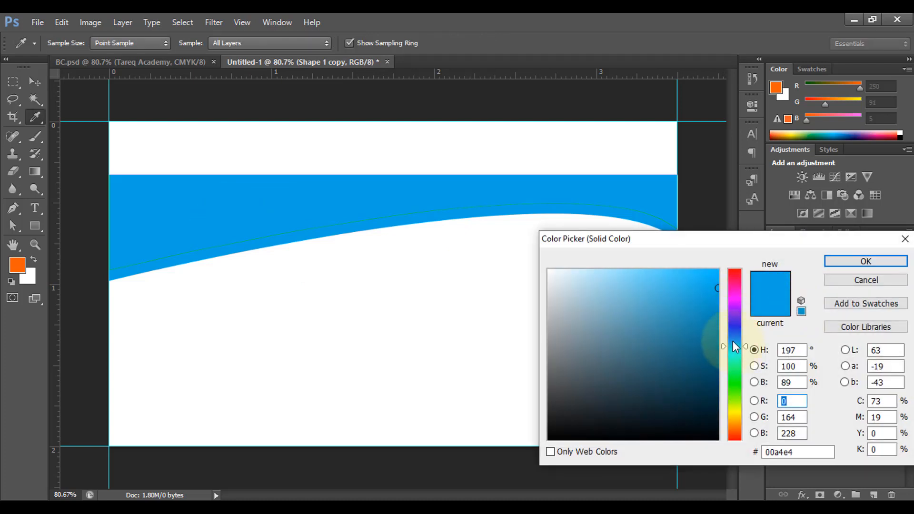
{"action": "left_click_drag", "start_coordinate": [733, 341], "coordinate": [732, 336]}
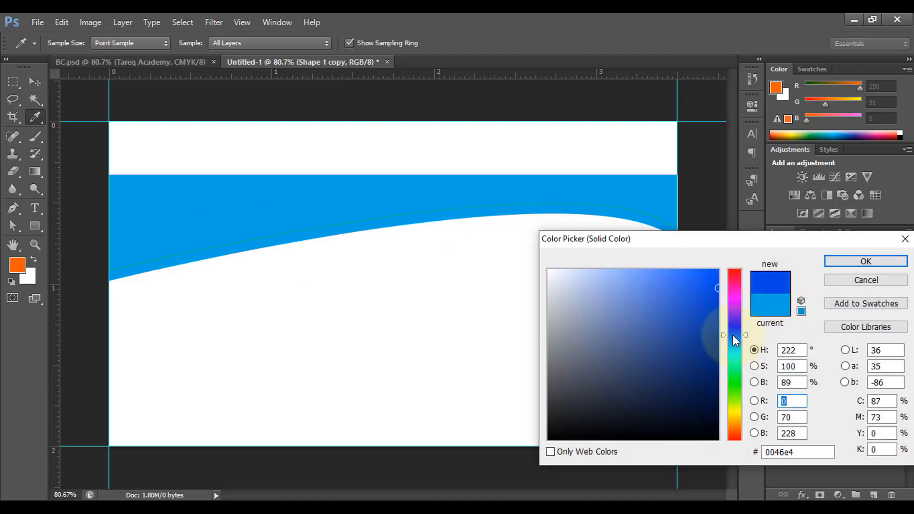
{"action": "left_click", "coordinate": [862, 262]}
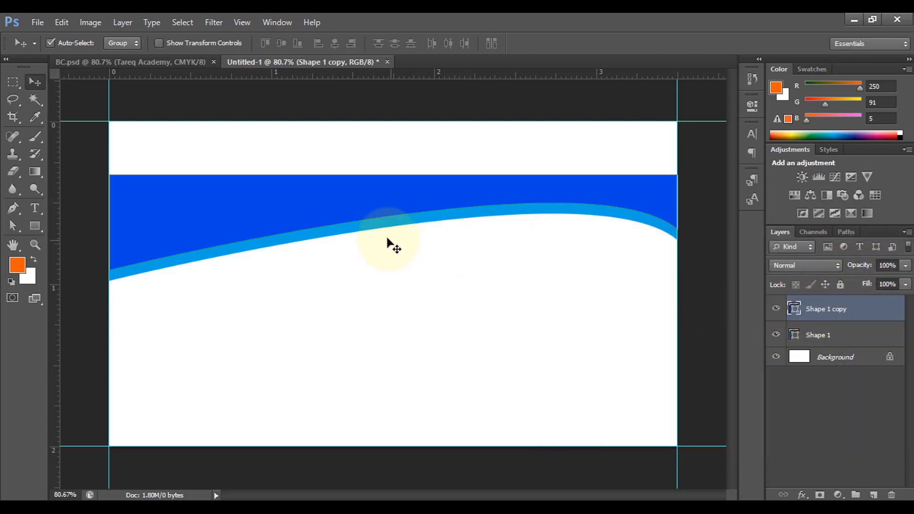
- Duplicate the blue shape slightly upward and set the new copy's fill color to d700e4
{"action": "left_click_drag", "start_coordinate": [357, 214], "coordinate": [356, 201]}
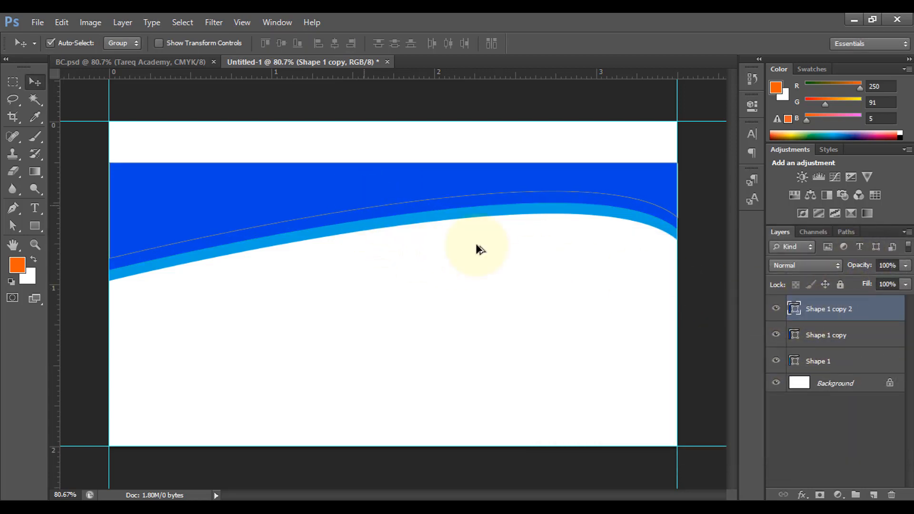
{"action": "double_click", "coordinate": [801, 308]}
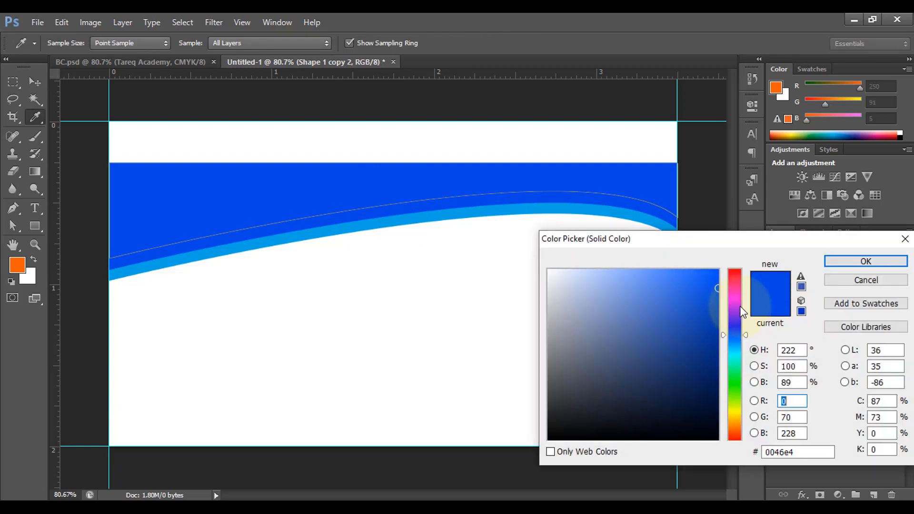
{"action": "left_click", "coordinate": [736, 299]}
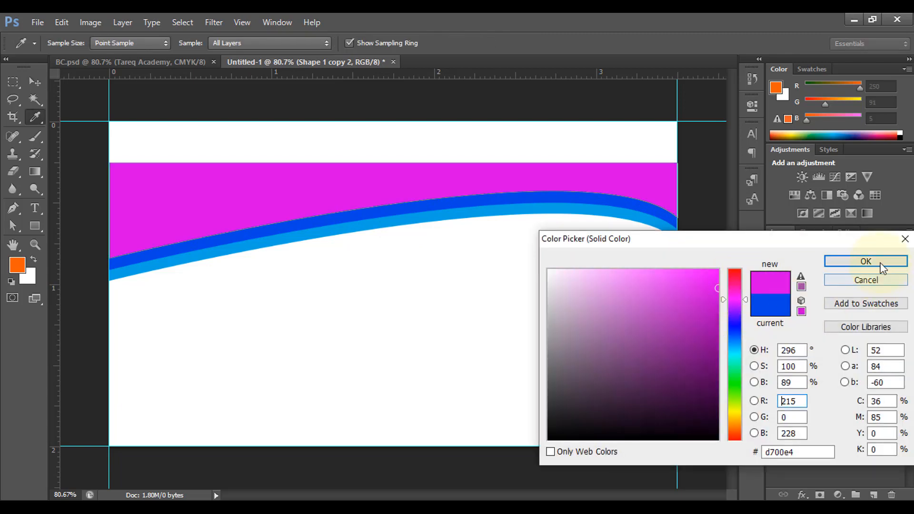
{"action": "left_click", "coordinate": [866, 262]}
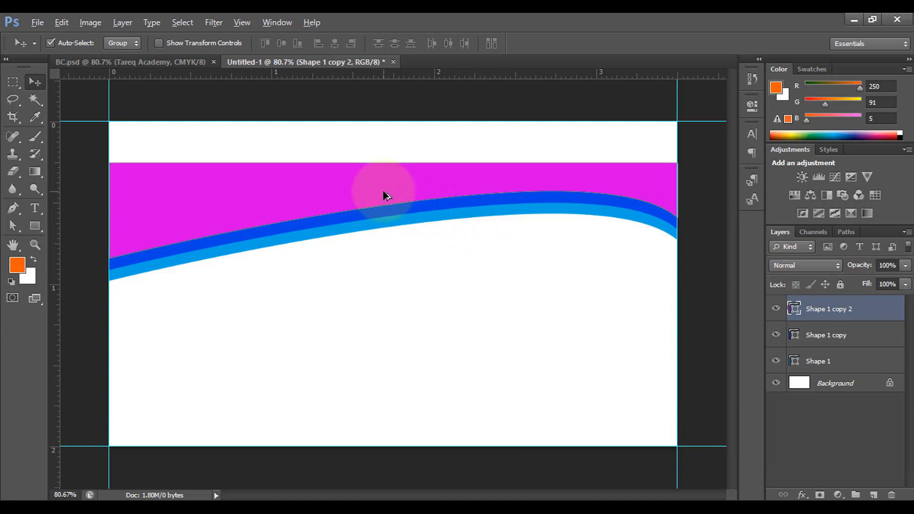
- Nudge the magenta shape up, duplicate it, and set the duplicate's fill color to f60465
{"action": "left_click_drag", "start_coordinate": [383, 192], "coordinate": [384, 182]}
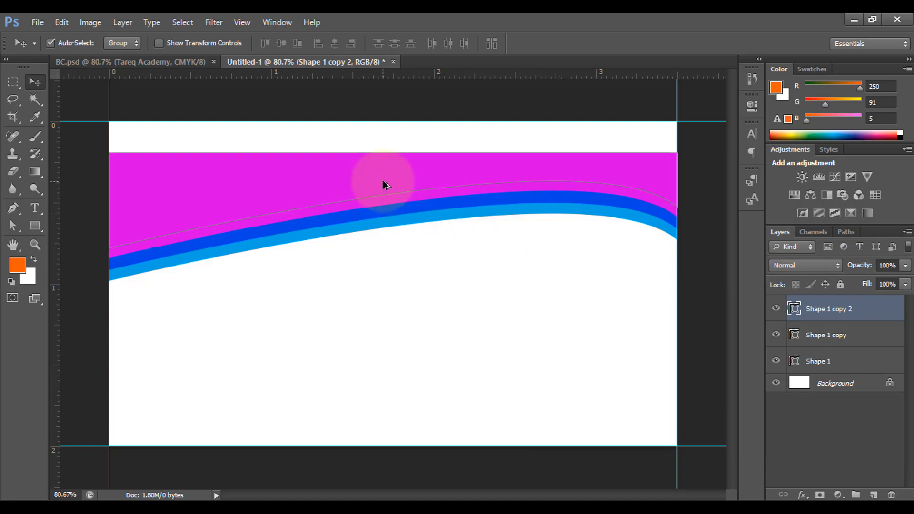
{"action": "key", "text": "ctrl+j"}
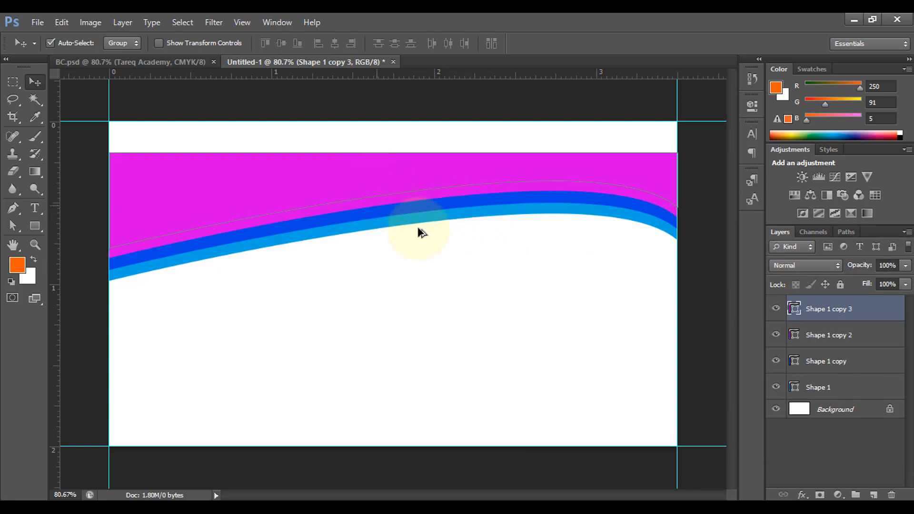
{"action": "double_click", "coordinate": [794, 309]}
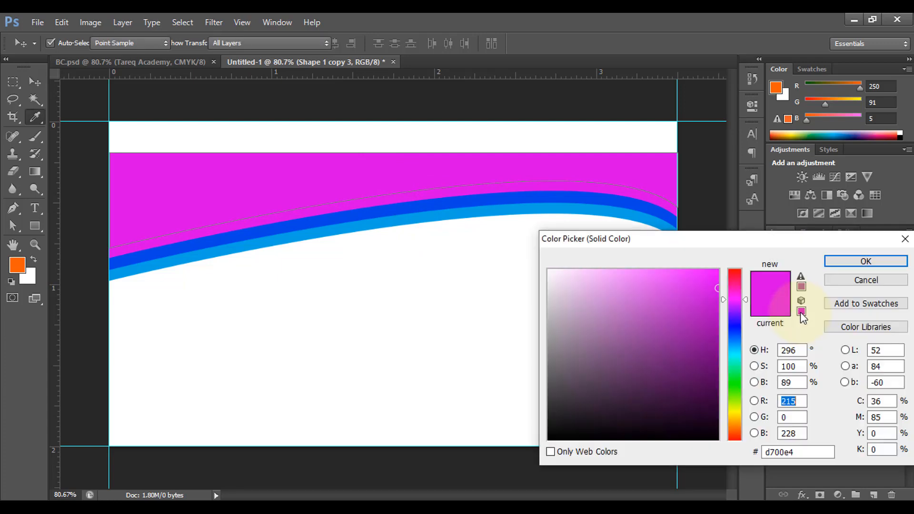
{"action": "left_click", "coordinate": [733, 282]}
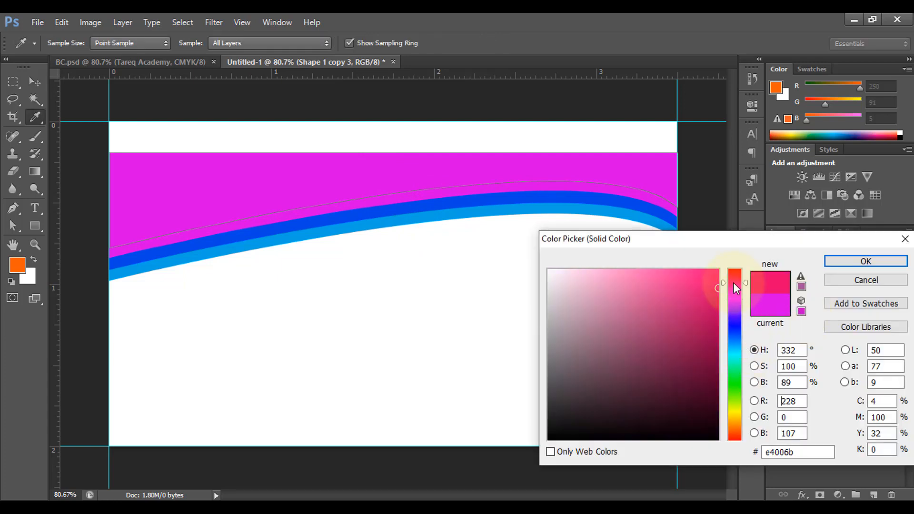
{"action": "left_click_drag", "start_coordinate": [717, 282], "coordinate": [715, 275]}
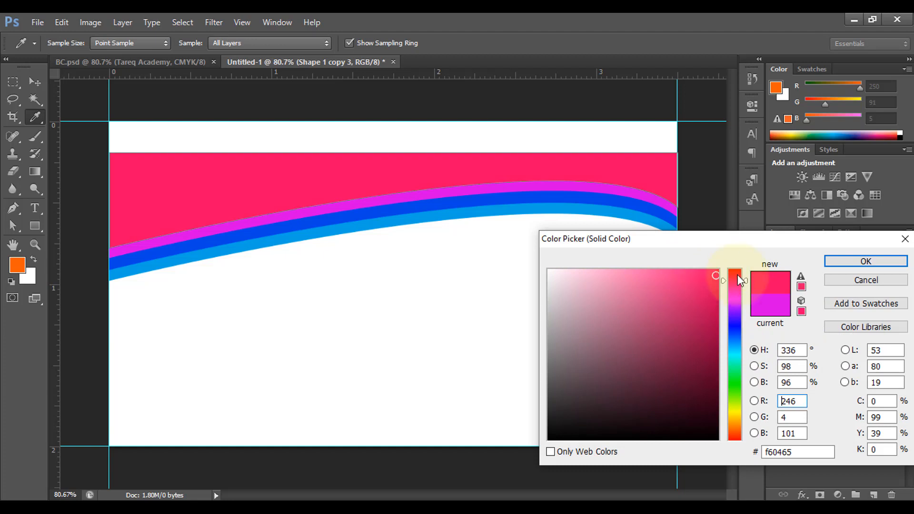
{"action": "left_click", "coordinate": [865, 260]}
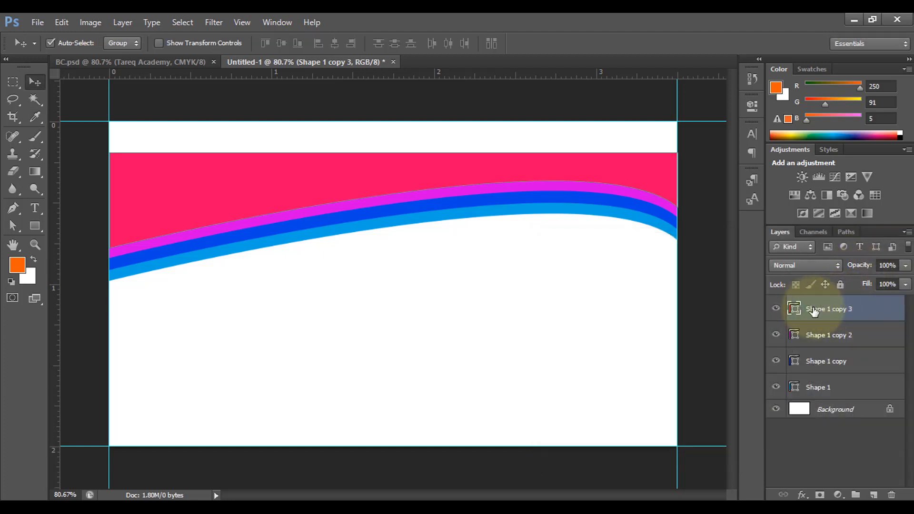
- Nudge the pink shape up, duplicate it, and set the duplicate's fill color to 04f6a3
{"action": "left_click_drag", "start_coordinate": [410, 175], "coordinate": [410, 167]}
{"action": "key", "text": "ctrl+j"}
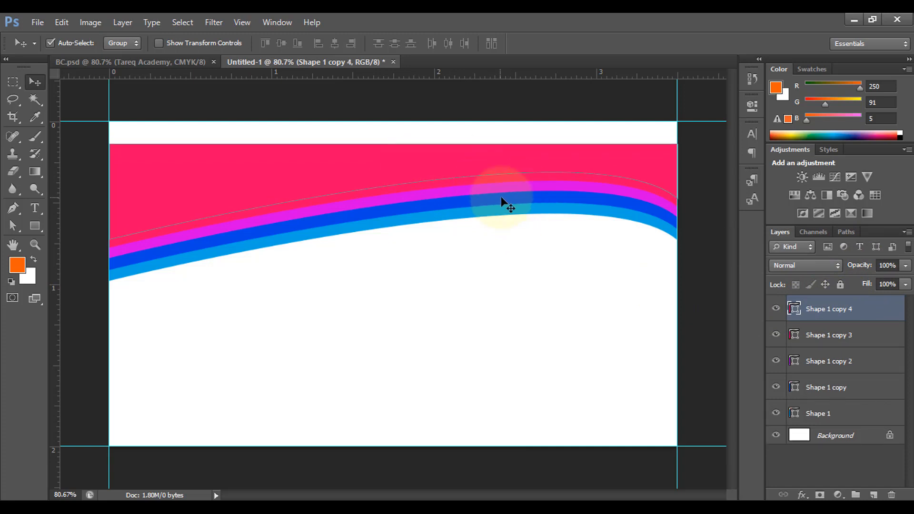
{"action": "double_click", "coordinate": [798, 311]}
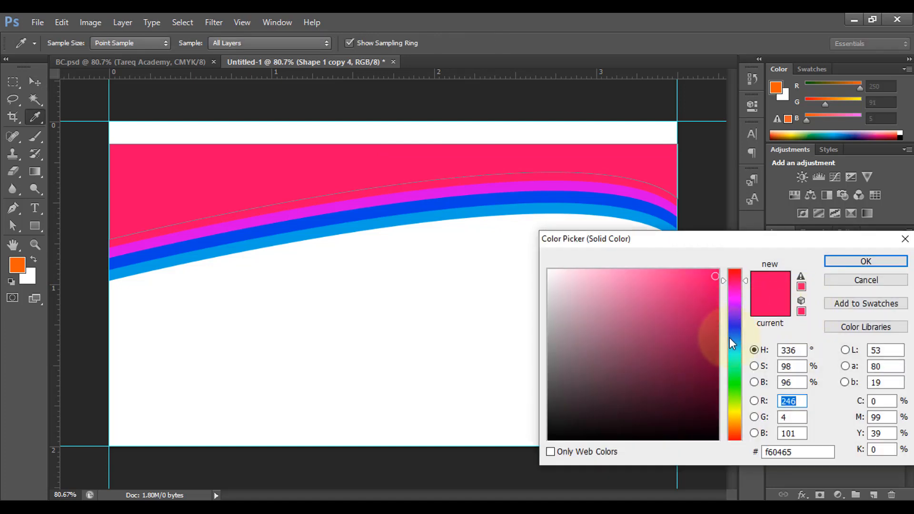
{"action": "left_click", "coordinate": [735, 365]}
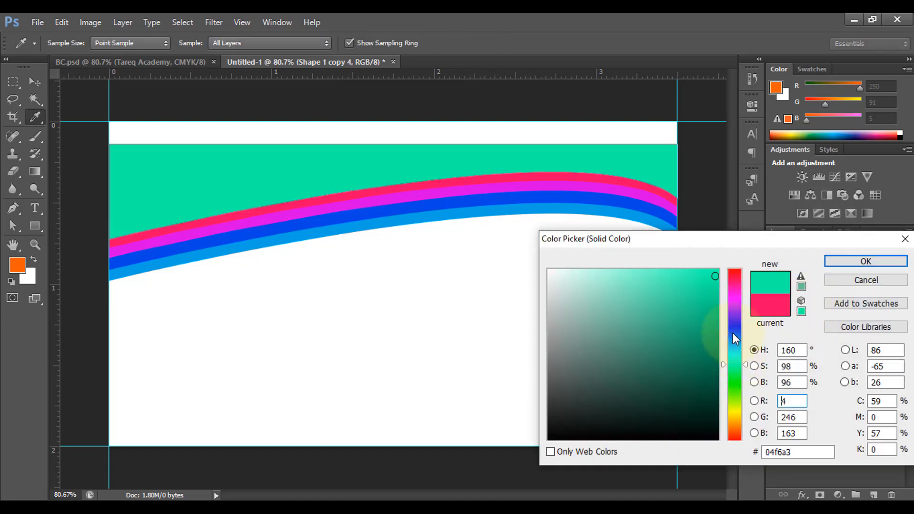
{"action": "left_click", "coordinate": [867, 261]}
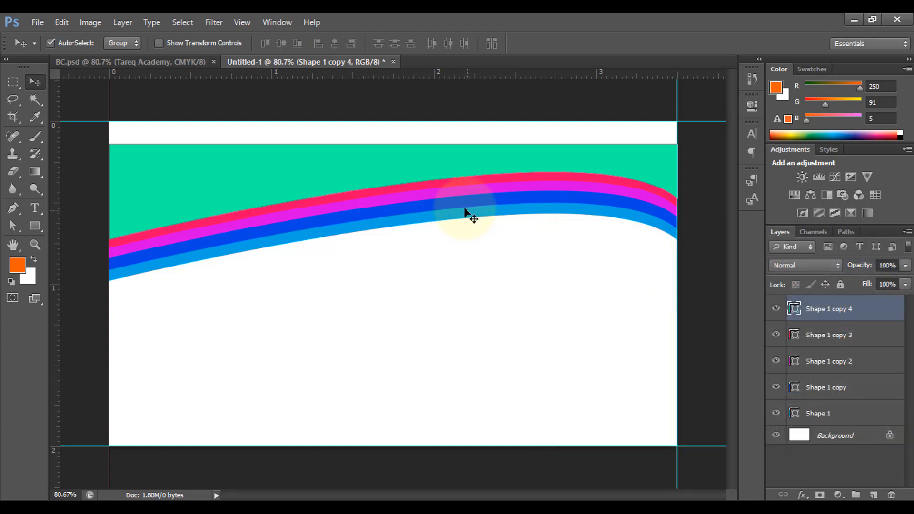
- Duplicate the green shape slightly upward and set the new copy's fill color to f63104
{"action": "left_click_drag", "start_coordinate": [398, 176], "coordinate": [400, 164]}
{"action": "key", "text": "Up"}
{"action": "key", "text": "Up"}
{"action": "key", "text": "Up"}
{"action": "key", "text": "Up"}
{"action": "key", "text": "Up"}
{"action": "key", "text": "Up"}
{"action": "key", "text": "Up"}
{"action": "key", "text": "Up"}
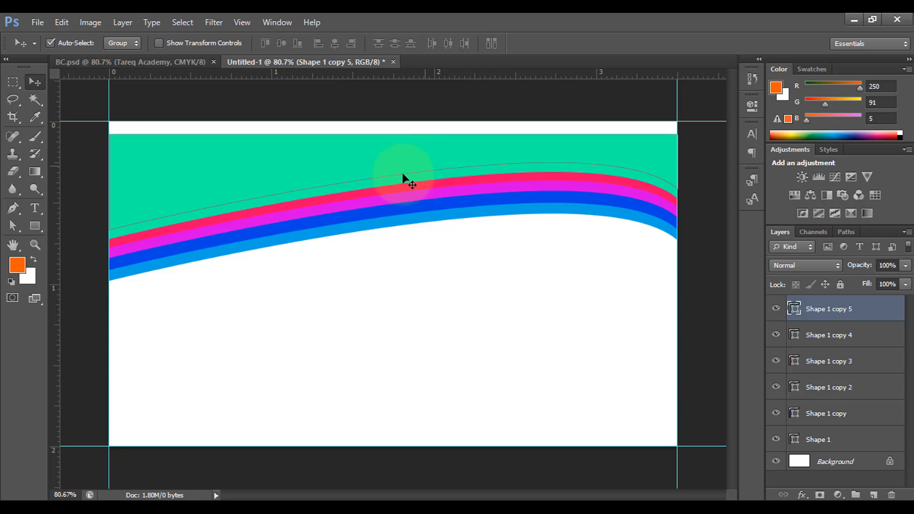
{"action": "double_click", "coordinate": [794, 308]}
{"action": "left_click_drag", "start_coordinate": [741, 437], "coordinate": [741, 435]}
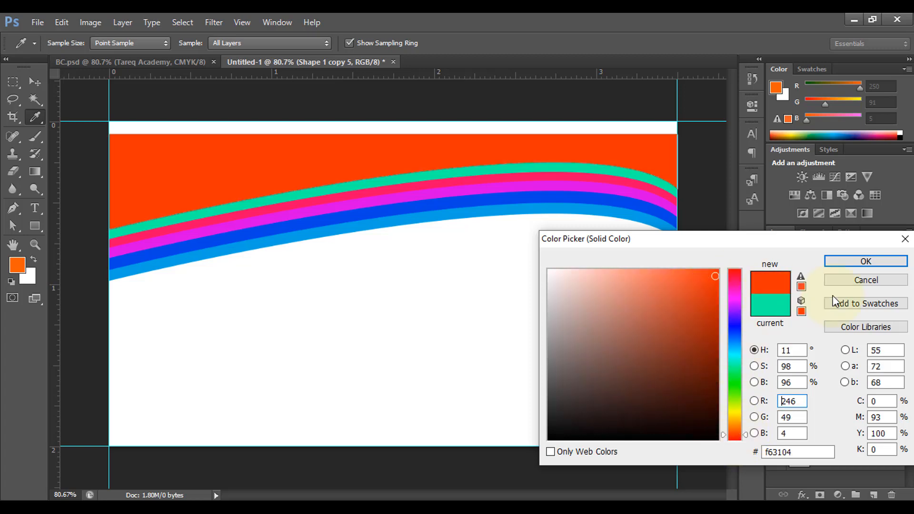
{"action": "left_click", "coordinate": [874, 261]}
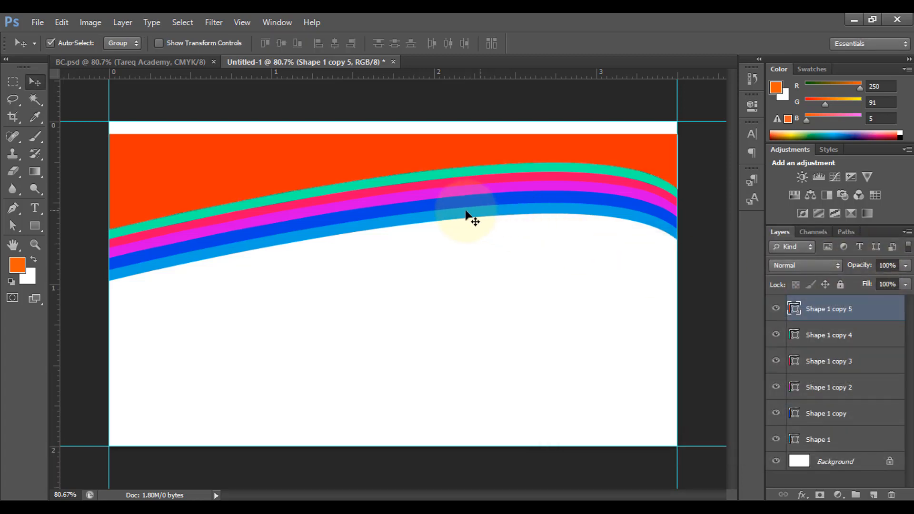
- Select all the curved shapes and move them up together to the card's top edge
{"action": "left_click_drag", "start_coordinate": [109, 134], "coordinate": [307, 293]}
{"action": "left_click_drag", "start_coordinate": [328, 199], "coordinate": [330, 187]}
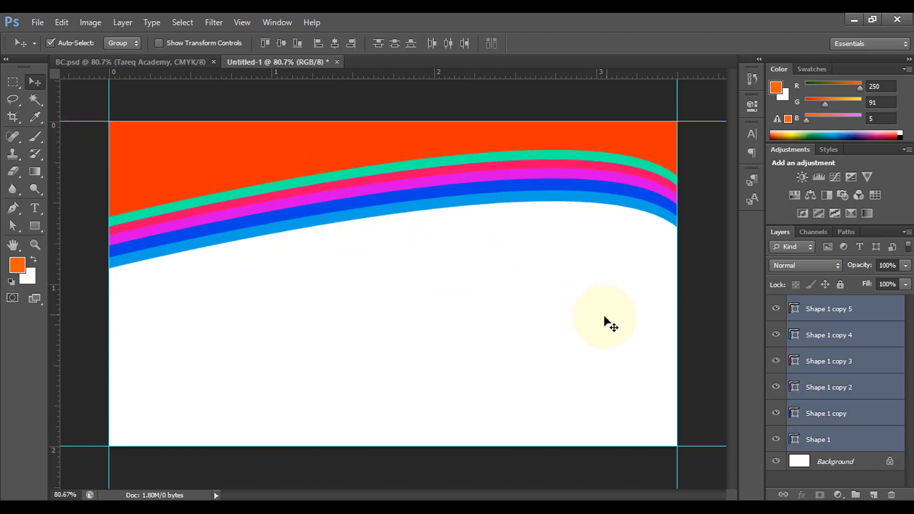
{"action": "left_click", "coordinate": [701, 304]}
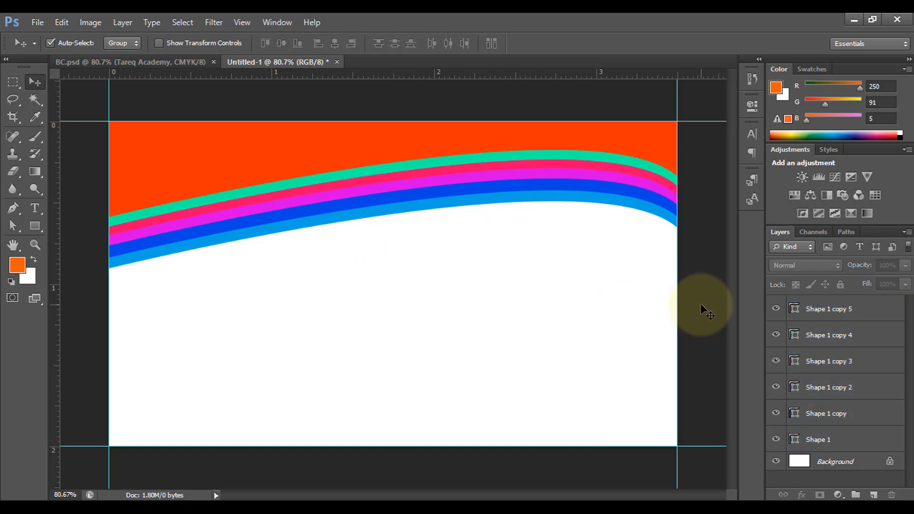
- Duplicate the orange shape down to the bottom of the card and rotate the copy 180°
{"action": "left_click", "coordinate": [311, 144]}
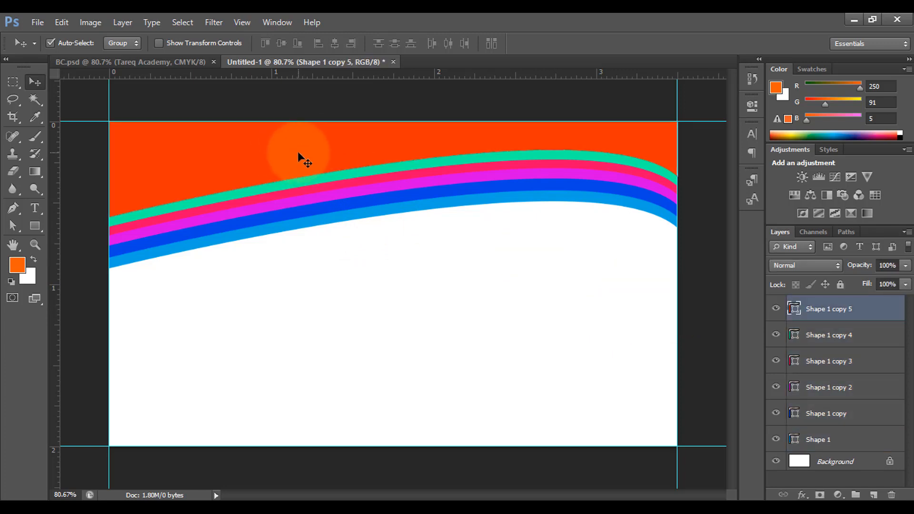
{"action": "left_click_drag", "start_coordinate": [298, 151], "coordinate": [303, 377]}
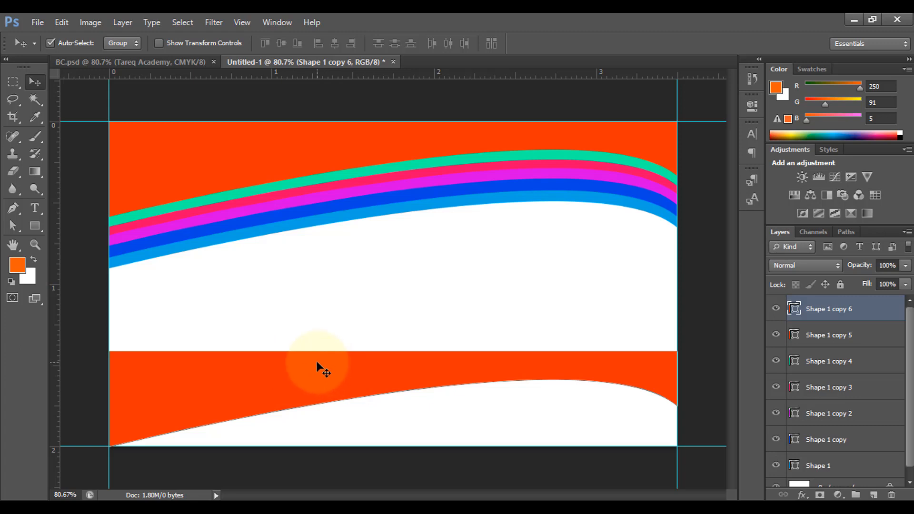
{"action": "key", "text": "ctrl+t"}
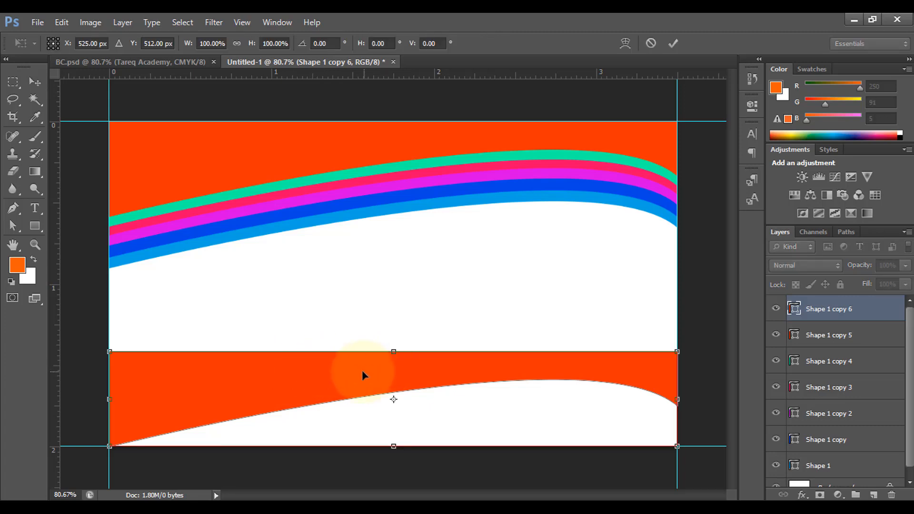
{"action": "right_click", "coordinate": [335, 373]}
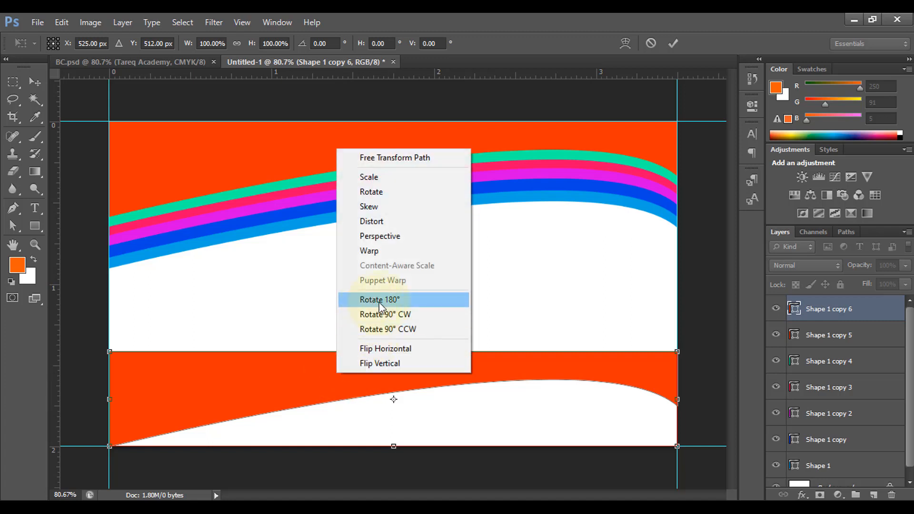
{"action": "left_click", "coordinate": [408, 305]}
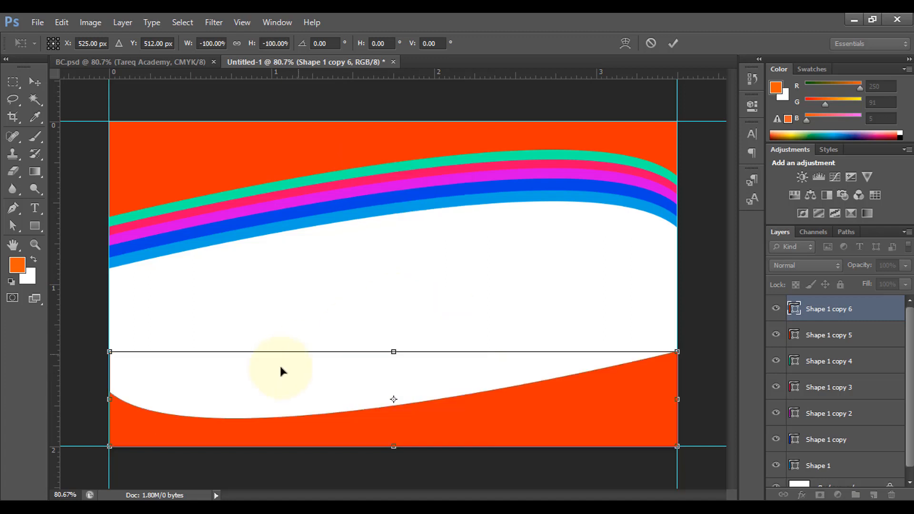
{"action": "left_click", "coordinate": [676, 41]}
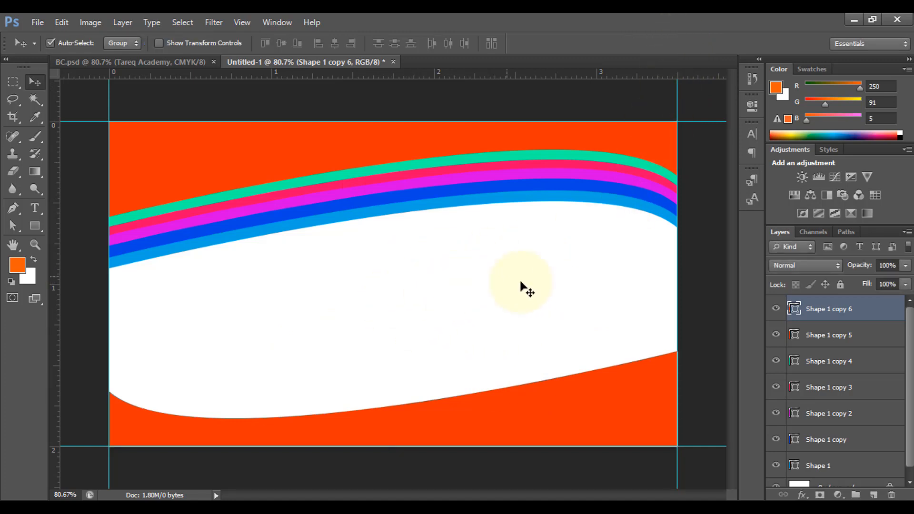
- Group all the shape layers and rename the group Shape
{"action": "scroll", "coordinate": [847, 396], "scroll_direction": "down", "scroll_amount": 2}
{"action": "scroll", "coordinate": [849, 399], "scroll_direction": "up", "scroll_amount": 2}
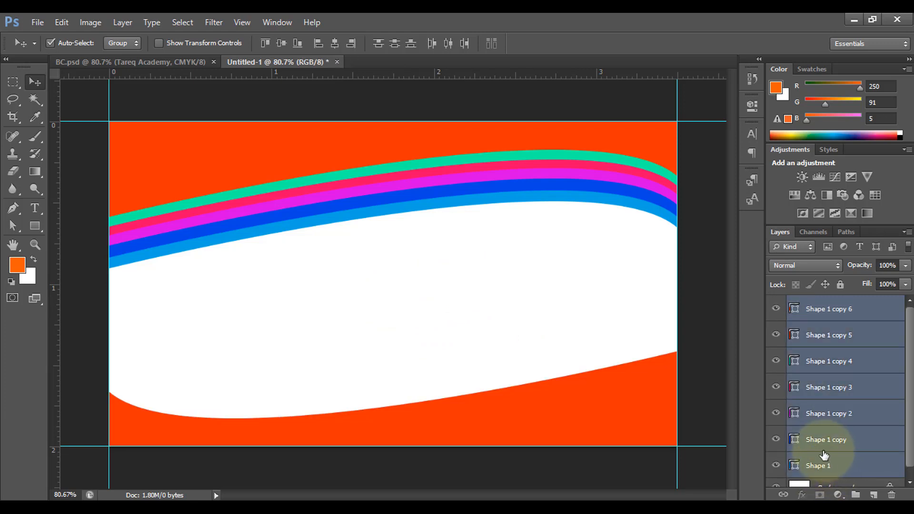
{"action": "key", "text": "ctrl+g"}
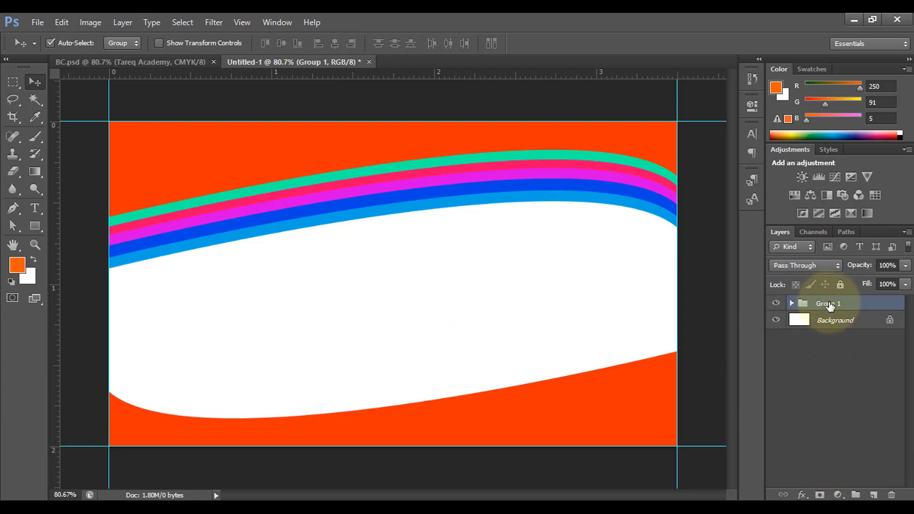
{"action": "double_click", "coordinate": [829, 304]}
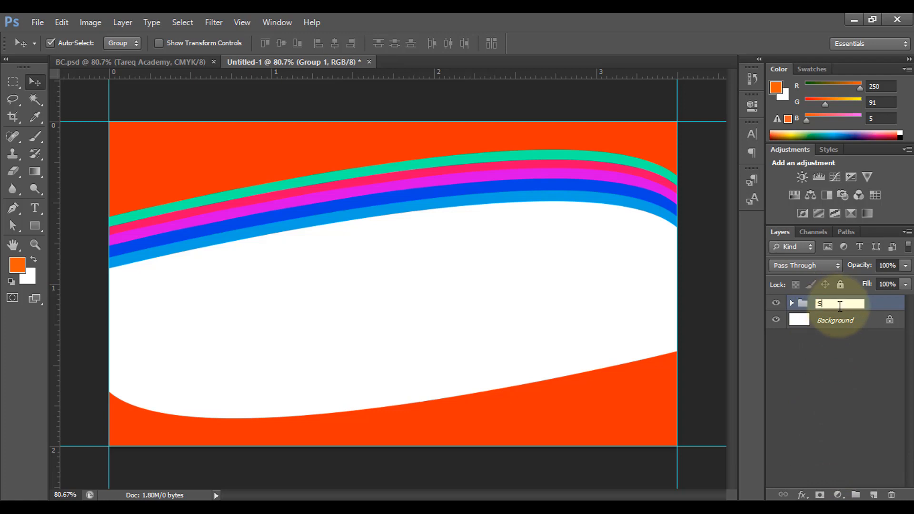
{"action": "left_click", "coordinate": [819, 361]}
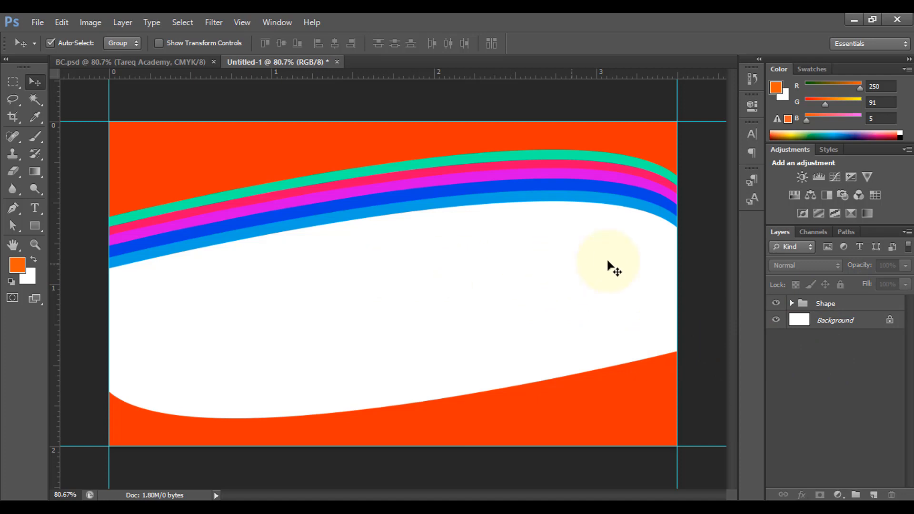
- Draw a thin horizontal rectangle about 360 px wide and 9 px tall below the bands on the right
{"action": "left_click_drag", "start_coordinate": [39, 224], "coordinate": [43, 226]}
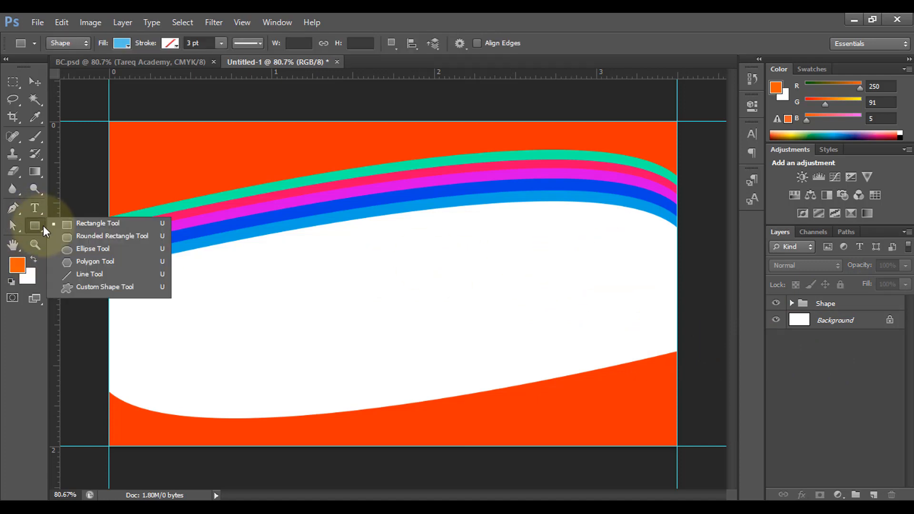
{"action": "left_click", "coordinate": [98, 223]}
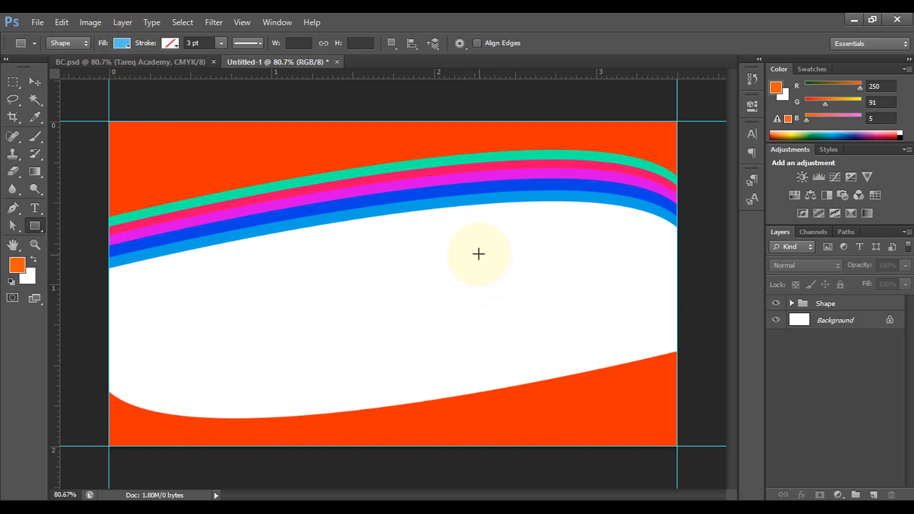
{"action": "left_click_drag", "start_coordinate": [479, 253], "coordinate": [674, 257]}
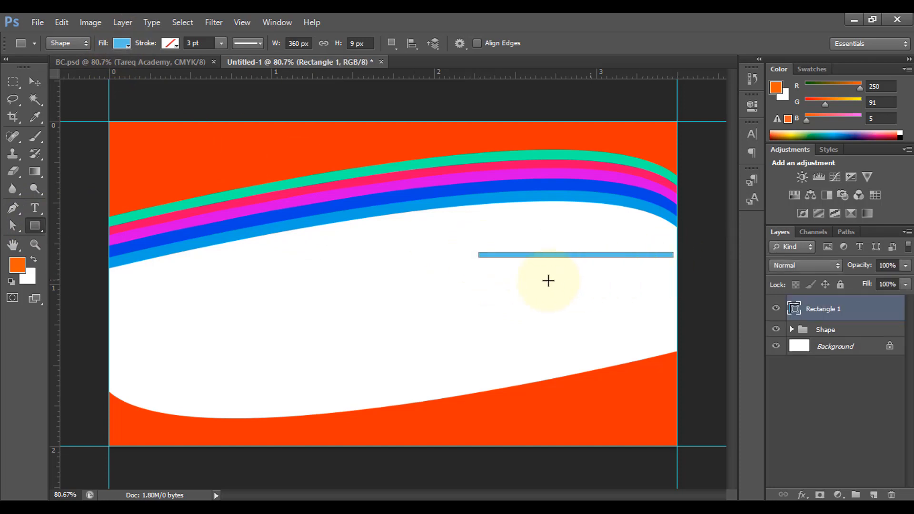
- Stretch the rectangle leftward to about 476 px wide
{"action": "key", "text": "ctrl+t"}
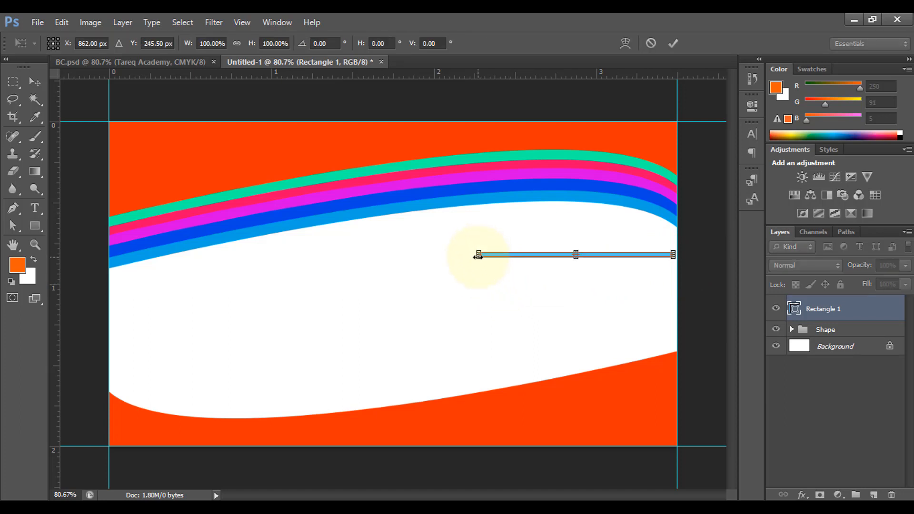
{"action": "left_click_drag", "start_coordinate": [478, 256], "coordinate": [415, 255]}
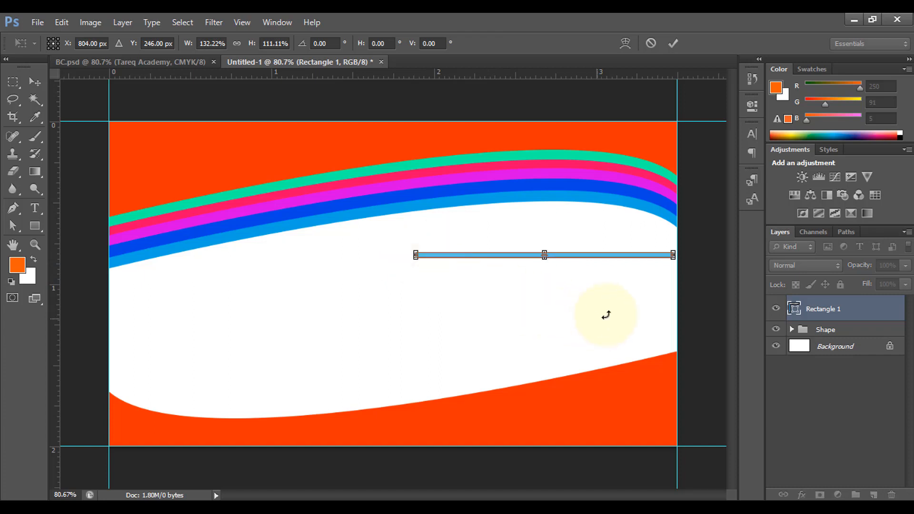
{"action": "left_click", "coordinate": [673, 42]}
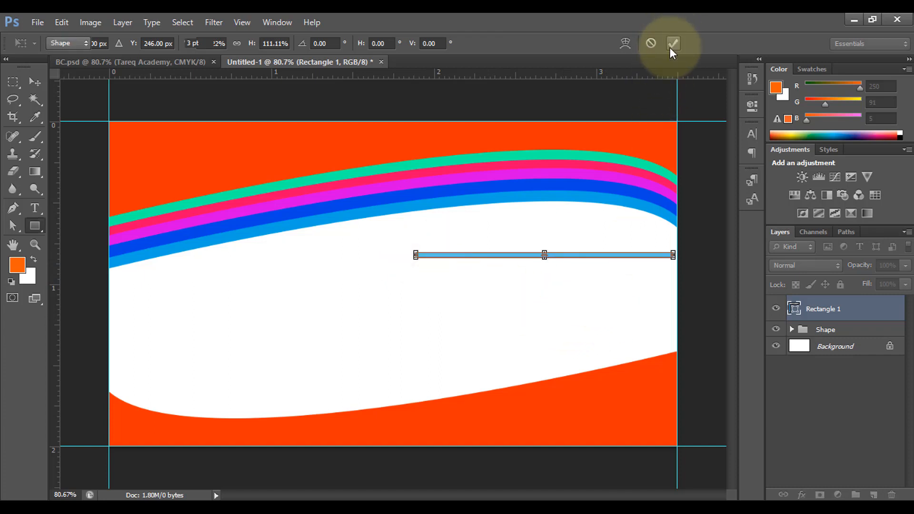
- Set the rectangle's fill to the orange f63104 sampled from the card's top shape
{"action": "double_click", "coordinate": [793, 310]}
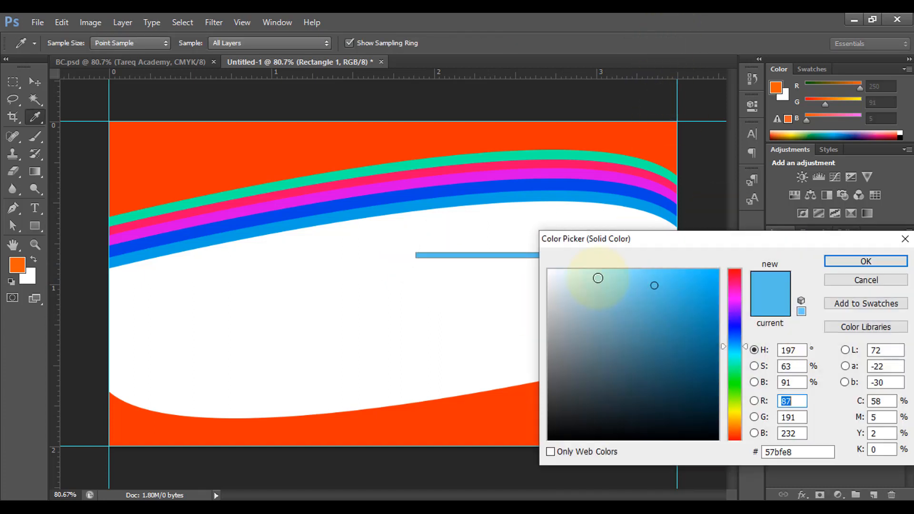
{"action": "left_click", "coordinate": [326, 137]}
{"action": "left_click", "coordinate": [866, 262]}
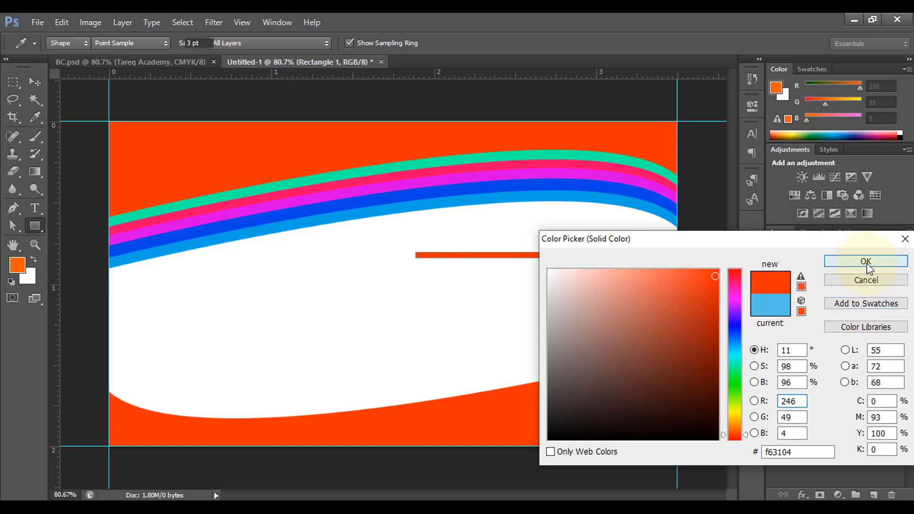
- Add the text "Tareq Academy" in orange f63104 Times New Roman Bold 14 pt above the line
{"action": "left_click", "coordinate": [40, 210]}
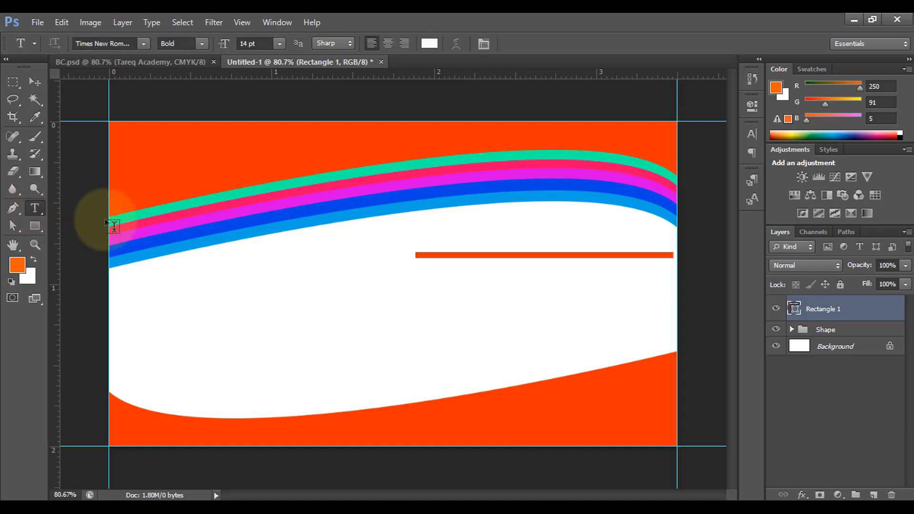
{"action": "left_click", "coordinate": [418, 230]}
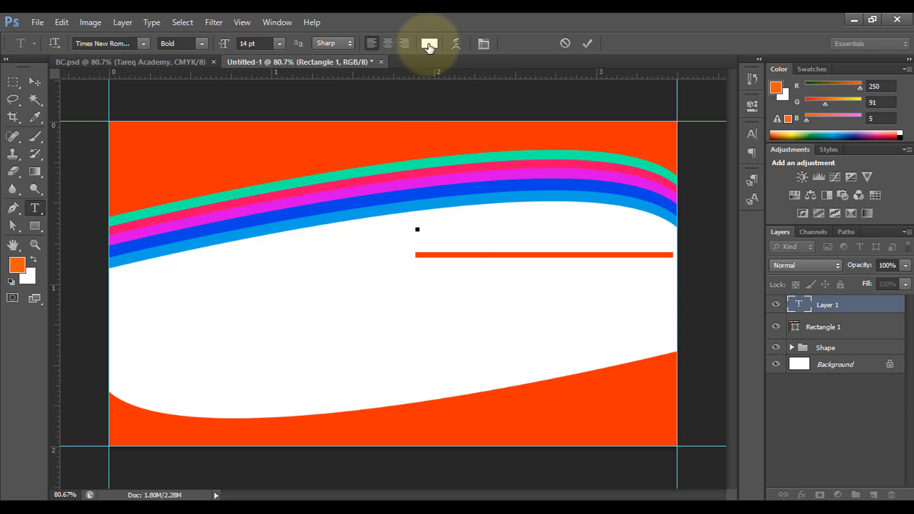
{"action": "left_click", "coordinate": [429, 44]}
{"action": "left_click", "coordinate": [288, 147]}
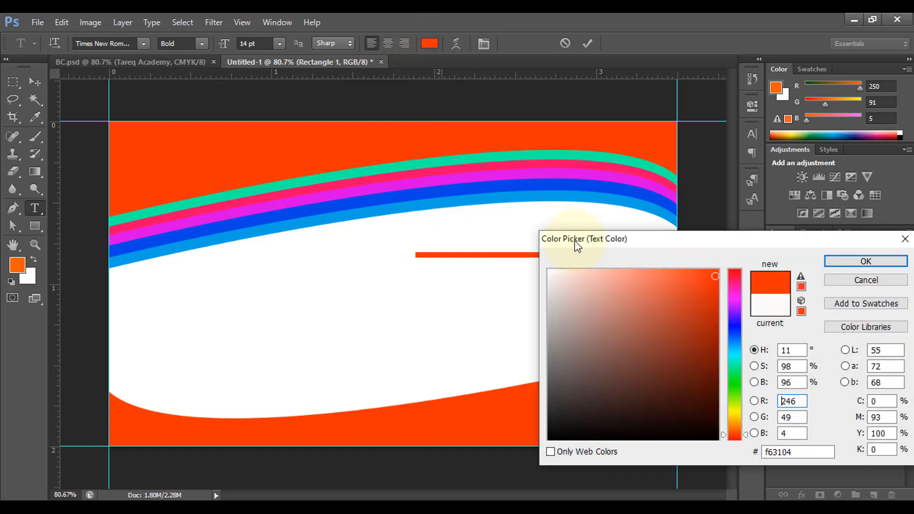
{"action": "left_click", "coordinate": [826, 264]}
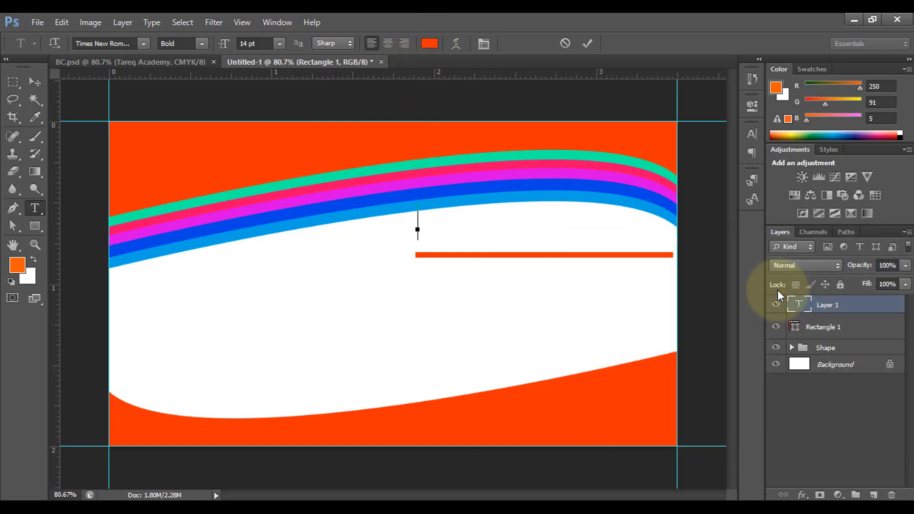
{"action": "type", "text": "Tareq Academy"}
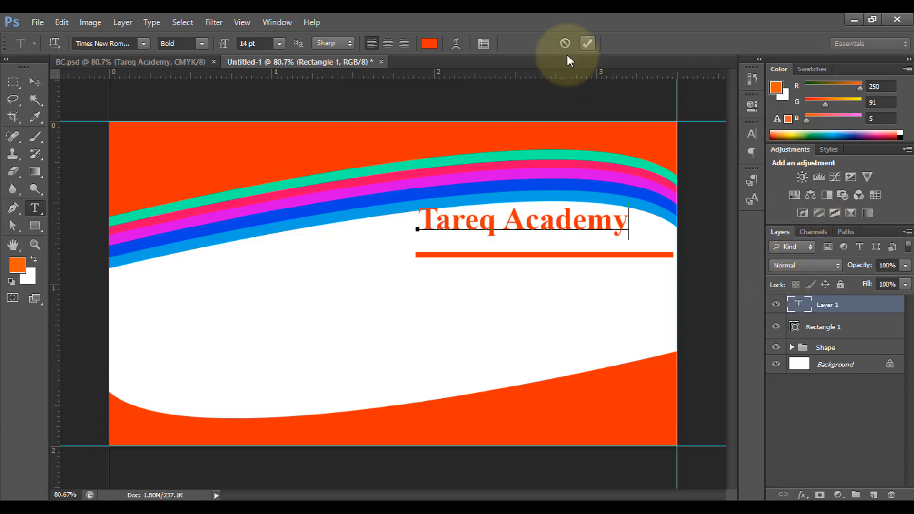
{"action": "left_click", "coordinate": [587, 43]}
- Scale the "Tareq Academy" text up to about 114% and nudge it to sit centred above the orange line
{"action": "left_click", "coordinate": [35, 82]}
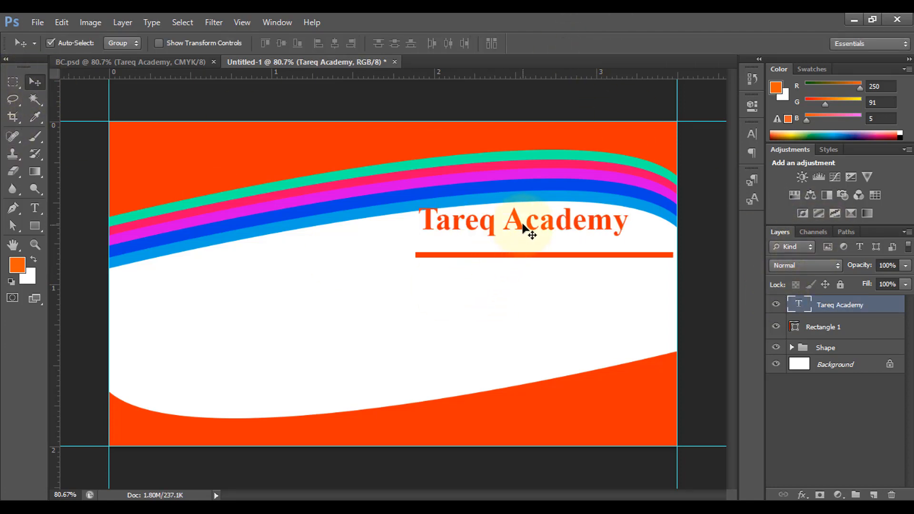
{"action": "left_click_drag", "start_coordinate": [527, 227], "coordinate": [549, 236]}
{"action": "key", "text": "ctrl+t"}
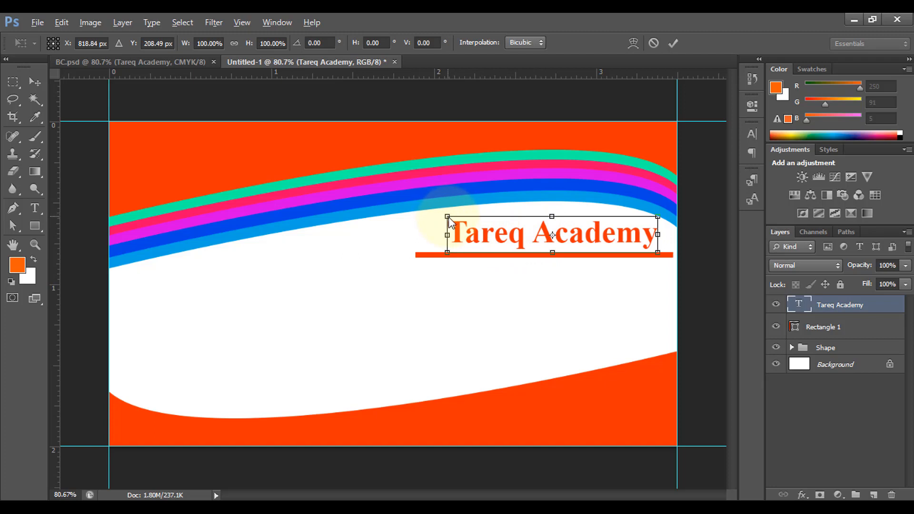
{"action": "left_click_drag", "start_coordinate": [448, 218], "coordinate": [433, 213]}
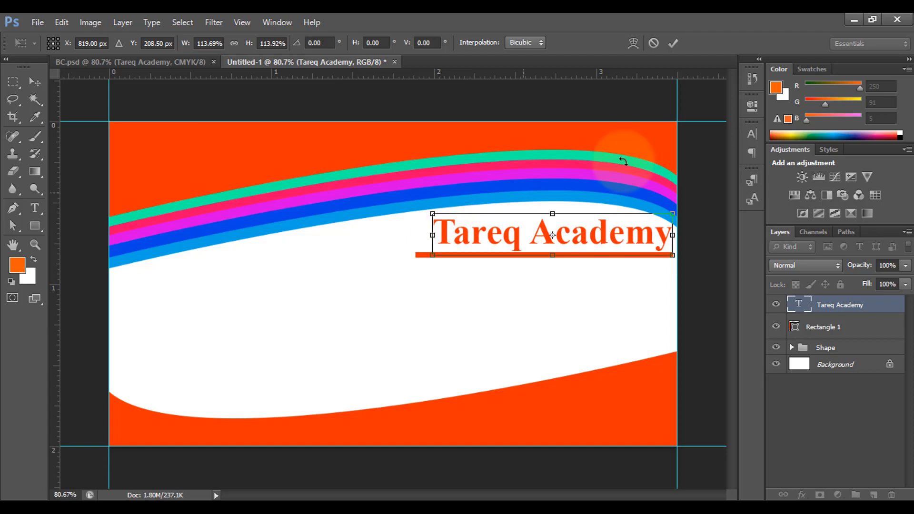
{"action": "left_click", "coordinate": [673, 43]}
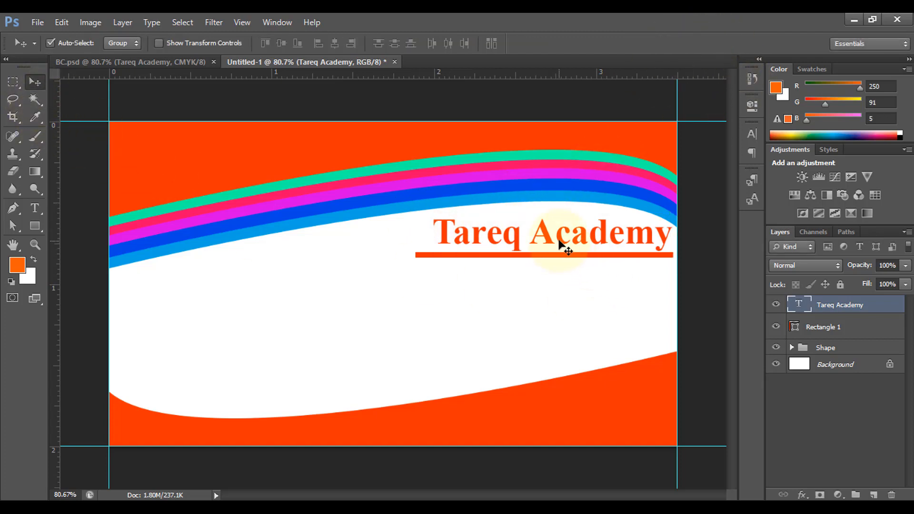
{"action": "left_click_drag", "start_coordinate": [562, 242], "coordinate": [553, 242]}
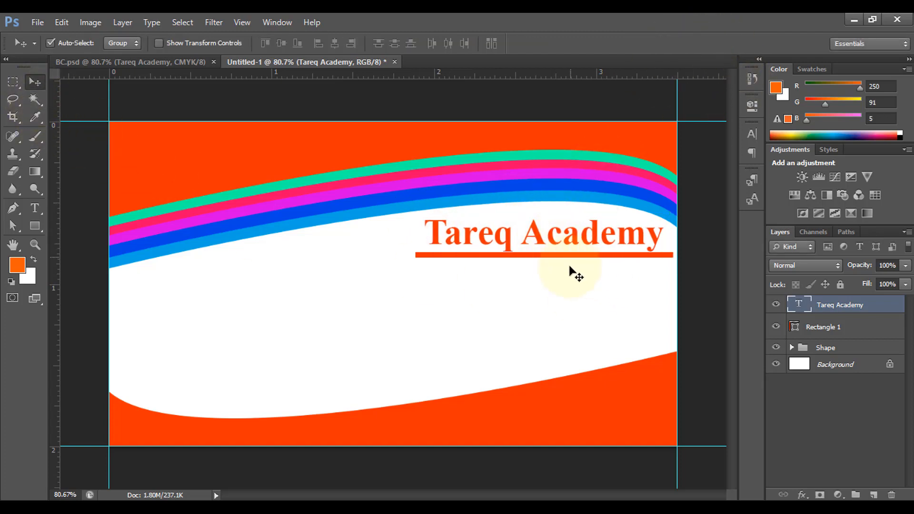
- Recolour the word "Academy" to blue 00a4e4 sampled from the curved bands
{"action": "left_click", "coordinate": [34, 214]}
{"action": "left_click_drag", "start_coordinate": [530, 237], "coordinate": [663, 238]}
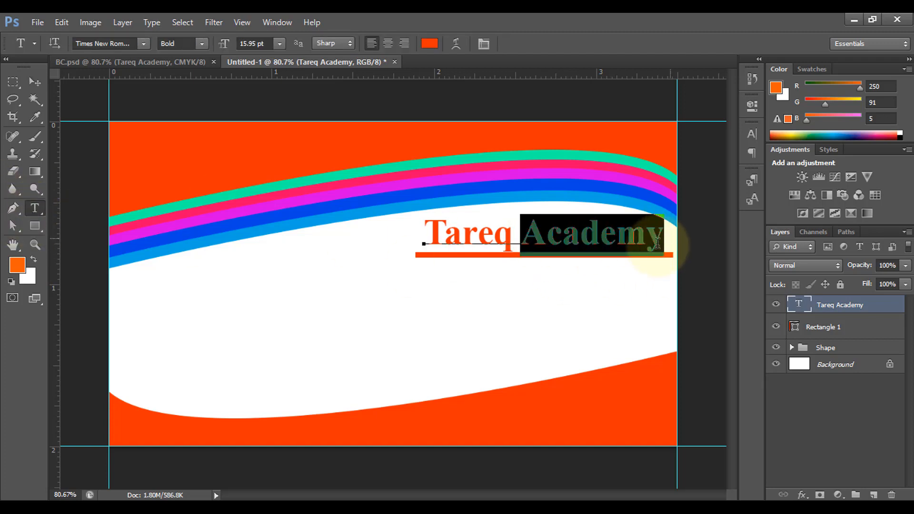
{"action": "left_click", "coordinate": [430, 43]}
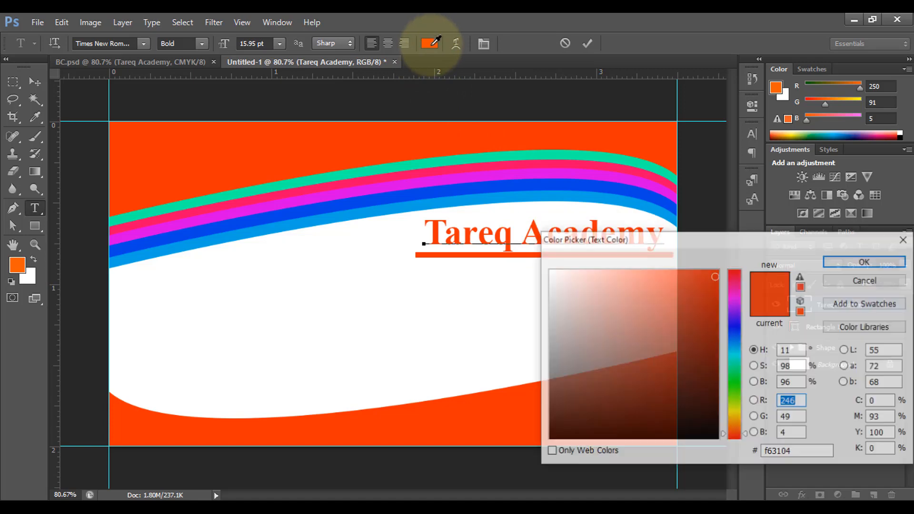
{"action": "left_click", "coordinate": [466, 196]}
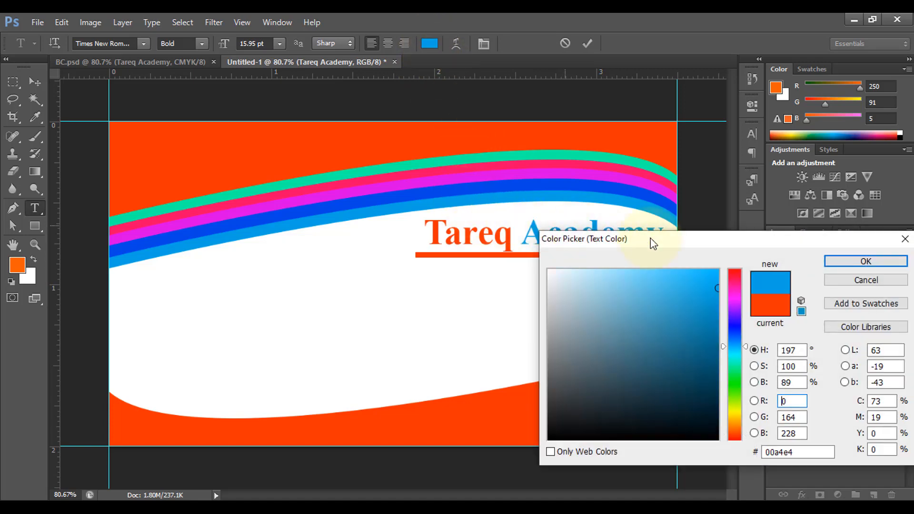
{"action": "left_click", "coordinate": [866, 261]}
{"action": "left_click", "coordinate": [589, 43]}
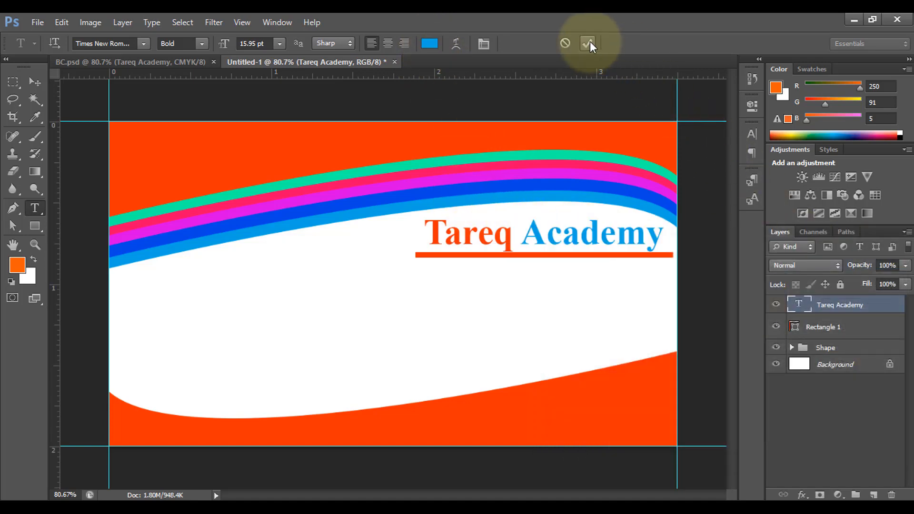
- Add the cardholder's name as near-white f9f9f9 Times New Roman Bold 14 pt text in the card's top-left corner
{"action": "left_click", "coordinate": [122, 135]}
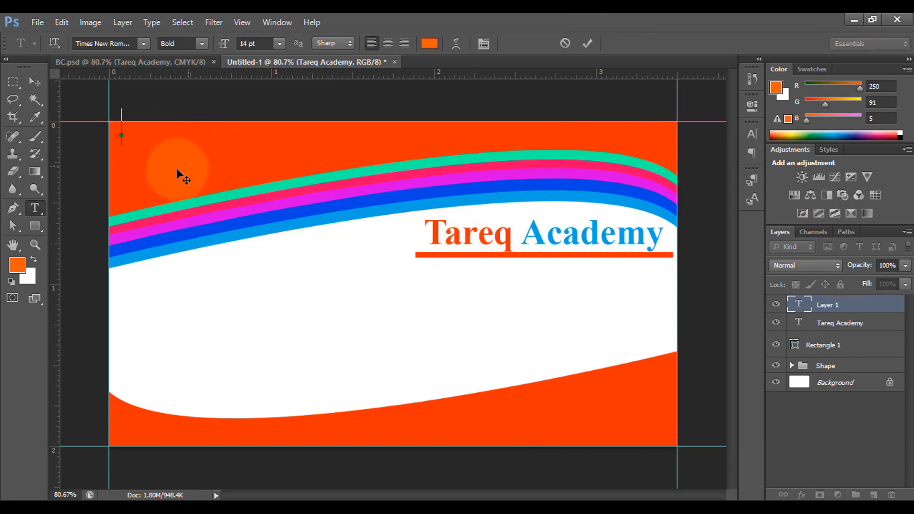
{"action": "left_click", "coordinate": [429, 43]}
{"action": "left_click", "coordinate": [544, 274]}
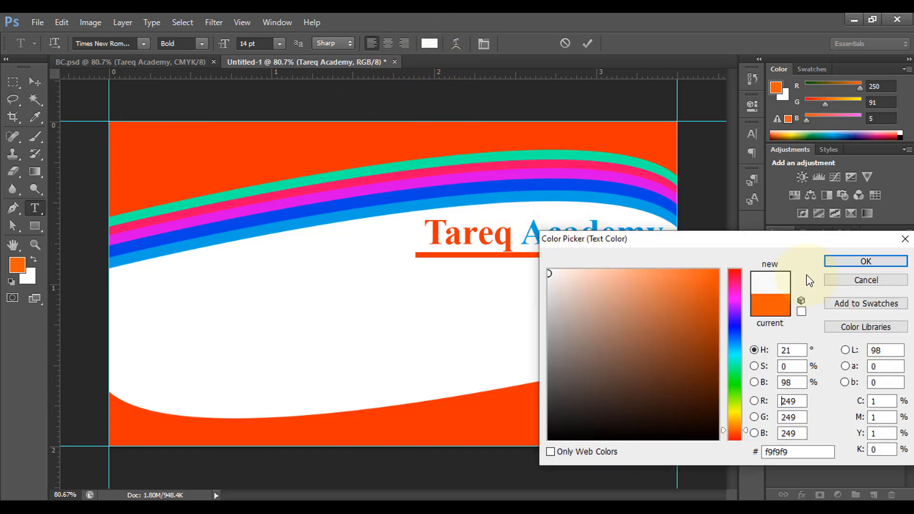
{"action": "left_click", "coordinate": [833, 262]}
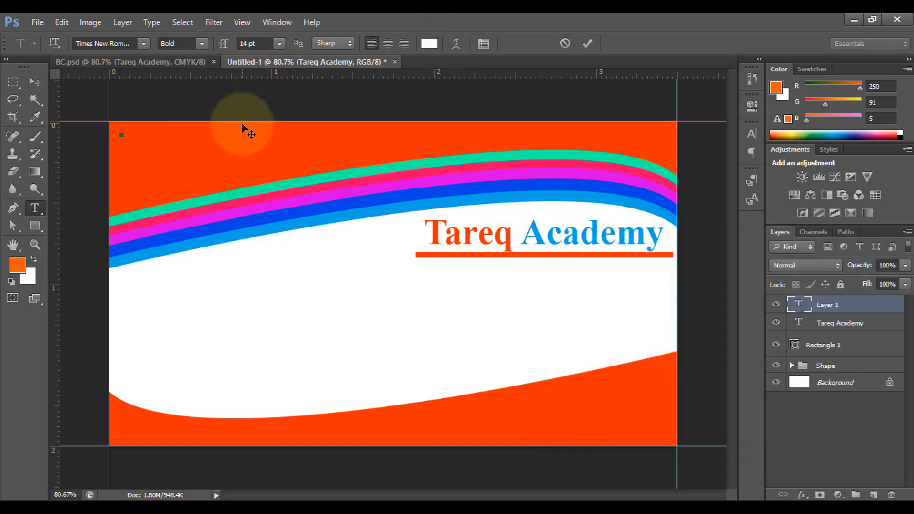
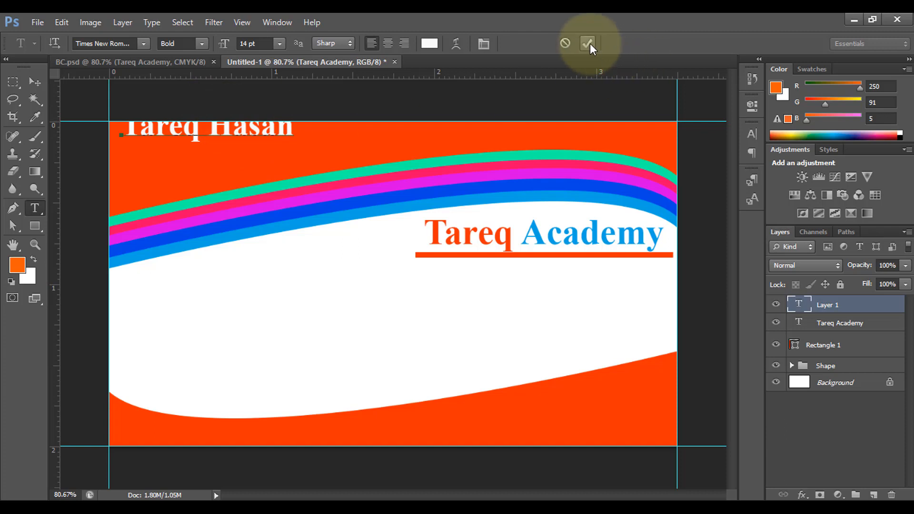
{"action": "left_click", "coordinate": [589, 44]}
- Scale the name text down to about 66% and position it in the top-left corner
{"action": "key", "text": "ctrl+t"}
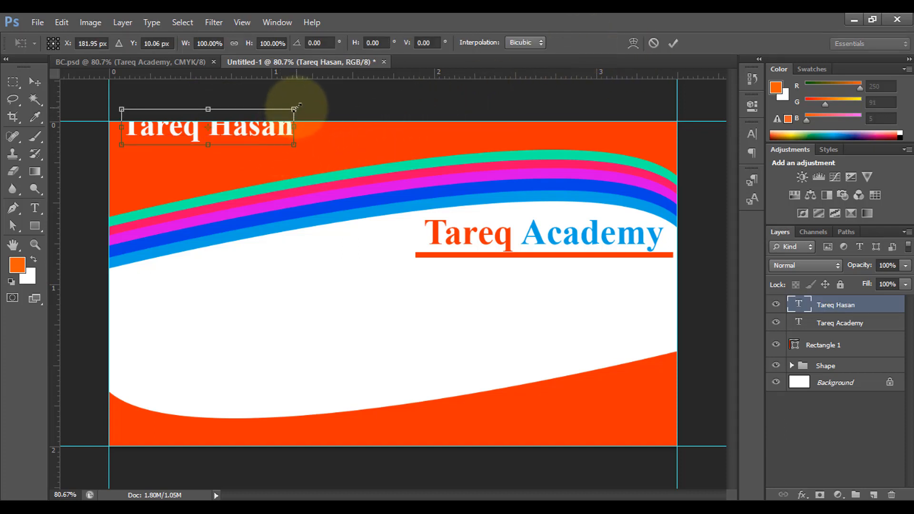
{"action": "left_click_drag", "start_coordinate": [296, 109], "coordinate": [236, 134]}
{"action": "left_click", "coordinate": [38, 81]}
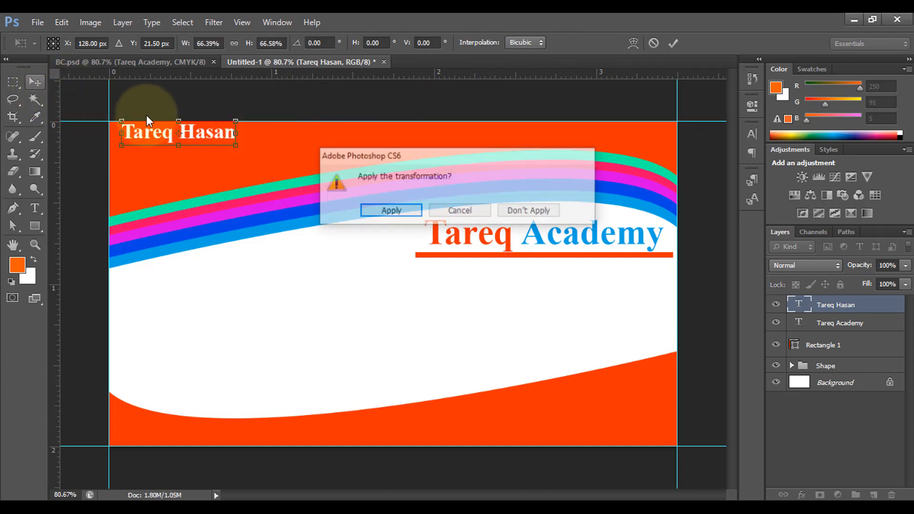
{"action": "left_click", "coordinate": [395, 217]}
{"action": "left_click", "coordinate": [216, 153]}
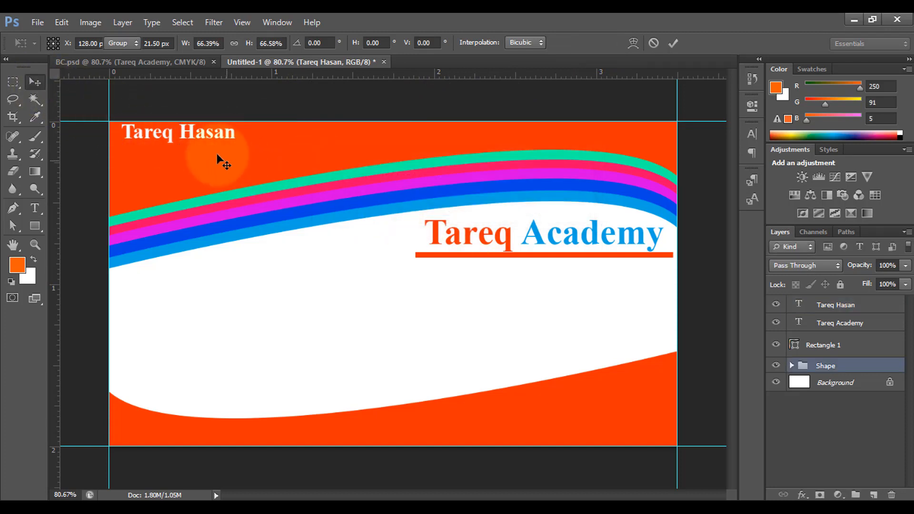
{"action": "left_click_drag", "start_coordinate": [190, 135], "coordinate": [183, 136]}
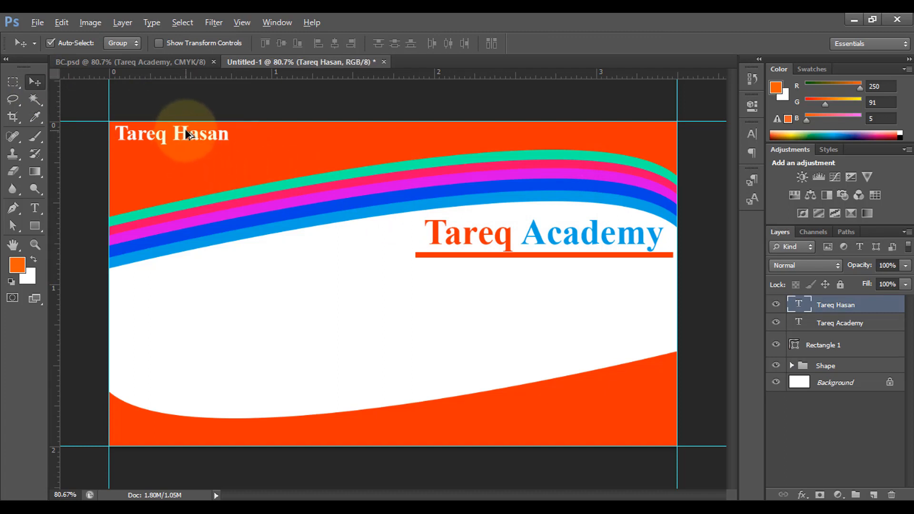
- Duplicate the name text just below it and change the copy's wording to "Designer"
{"action": "left_click_drag", "start_coordinate": [186, 139], "coordinate": [187, 152]}
{"action": "left_click", "coordinate": [35, 210]}
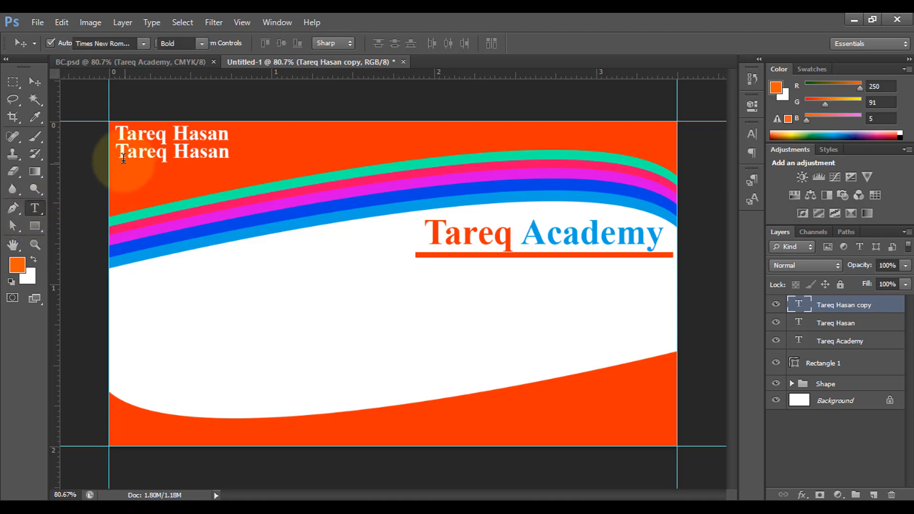
{"action": "triple_click", "coordinate": [149, 156]}
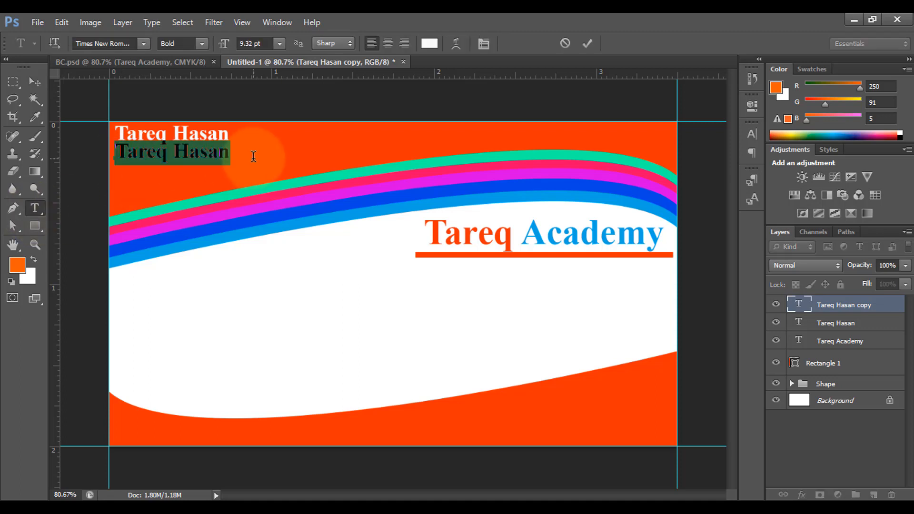
{"action": "type", "text": "Designer"}
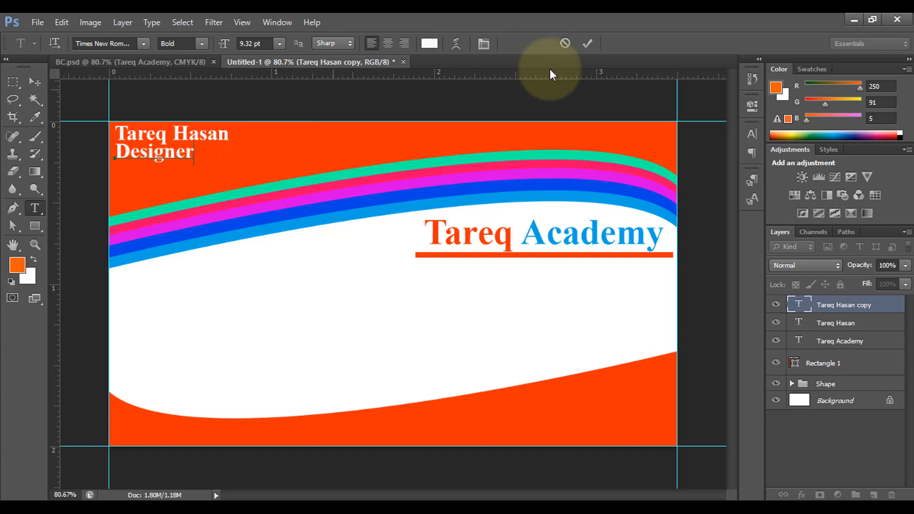
{"action": "left_click", "coordinate": [584, 44]}
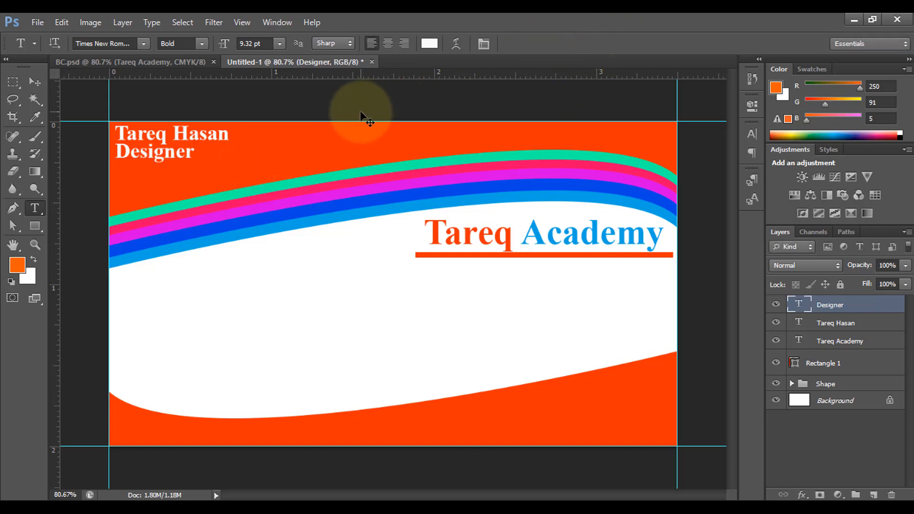
- Shrink the "Designer" text and shift it rightward beneath the name
{"action": "key", "text": "ctrl+t"}
{"action": "left_click_drag", "start_coordinate": [116, 142], "coordinate": [208, 150]}
{"action": "left_click", "coordinate": [672, 43]}
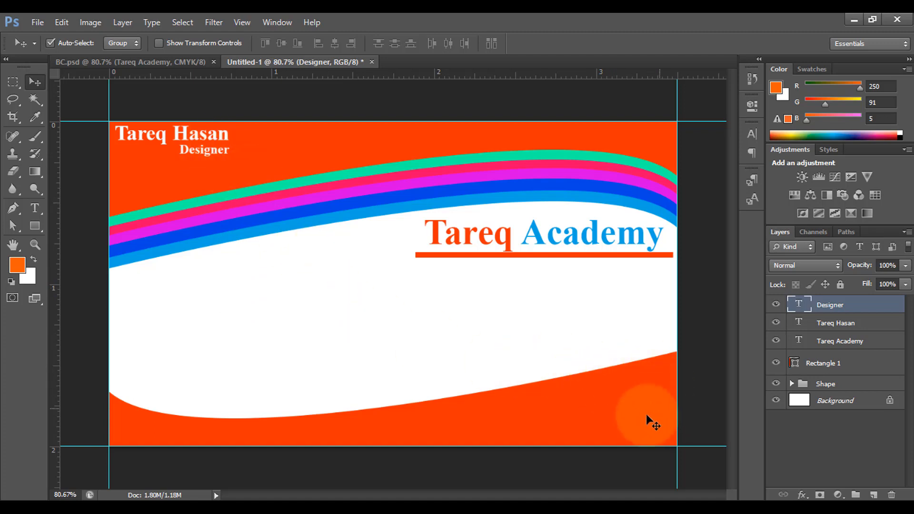
- Draw a circle in the bottom-right orange area and fill it with f1f6f8 sampled from the card's white area
{"action": "left_click", "coordinate": [31, 227]}
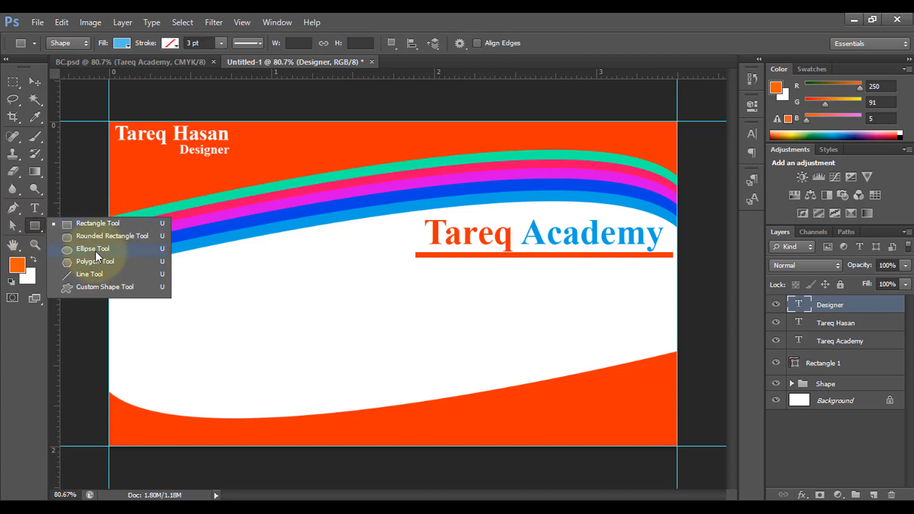
{"action": "left_click", "coordinate": [92, 249]}
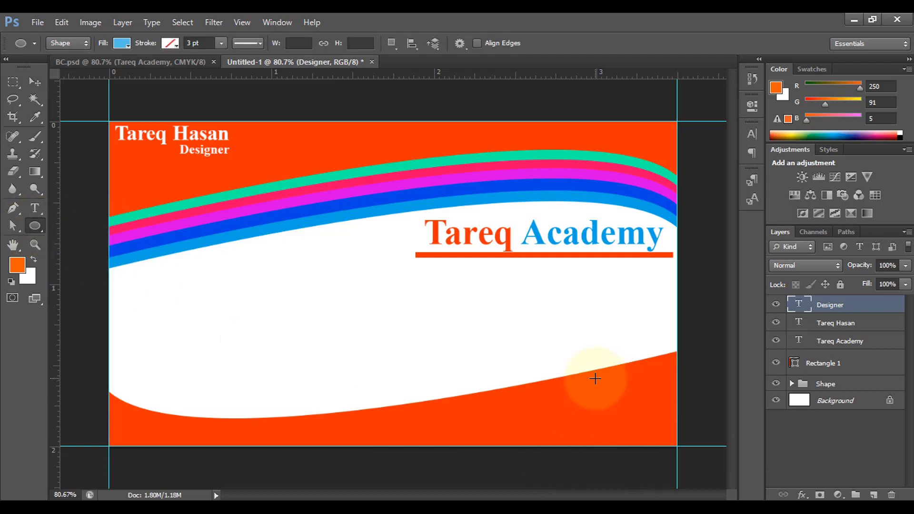
{"action": "left_click_drag", "start_coordinate": [595, 378], "coordinate": [646, 413]}
{"action": "left_click", "coordinate": [34, 82]}
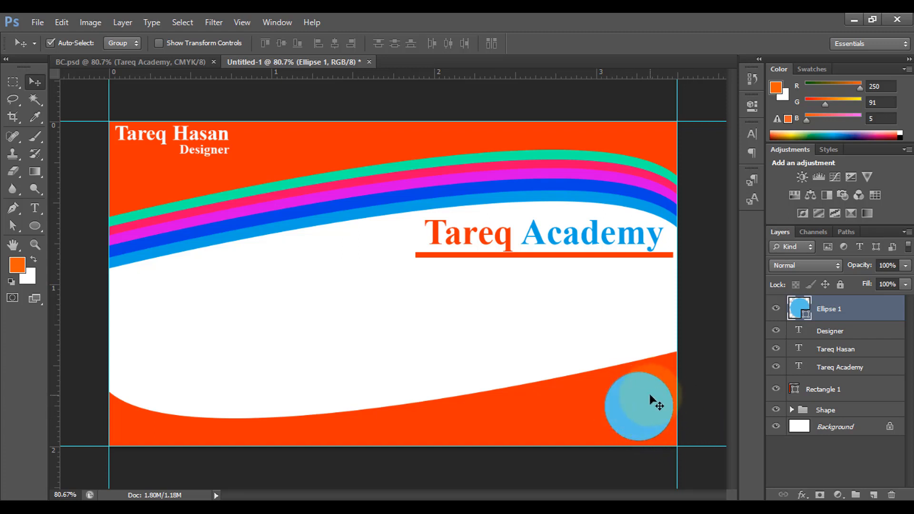
{"action": "double_click", "coordinate": [804, 312]}
{"action": "left_click", "coordinate": [552, 272]}
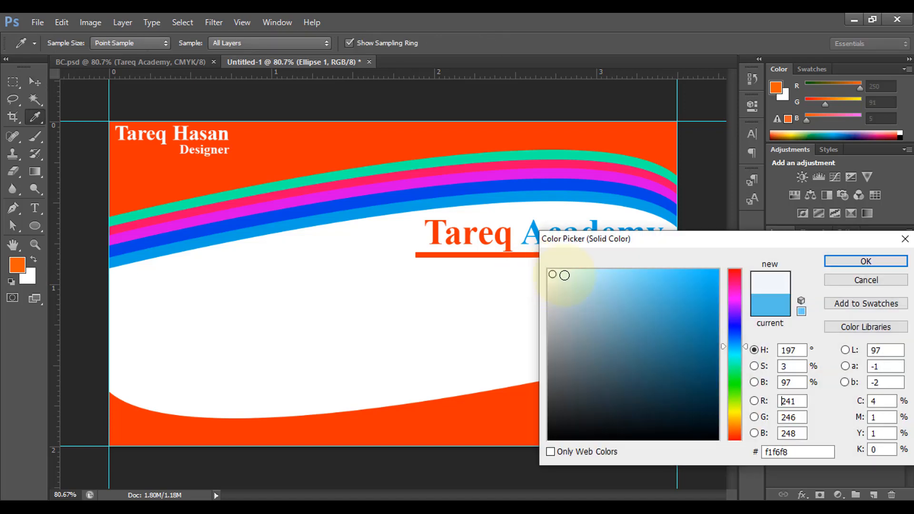
{"action": "left_click", "coordinate": [864, 262]}
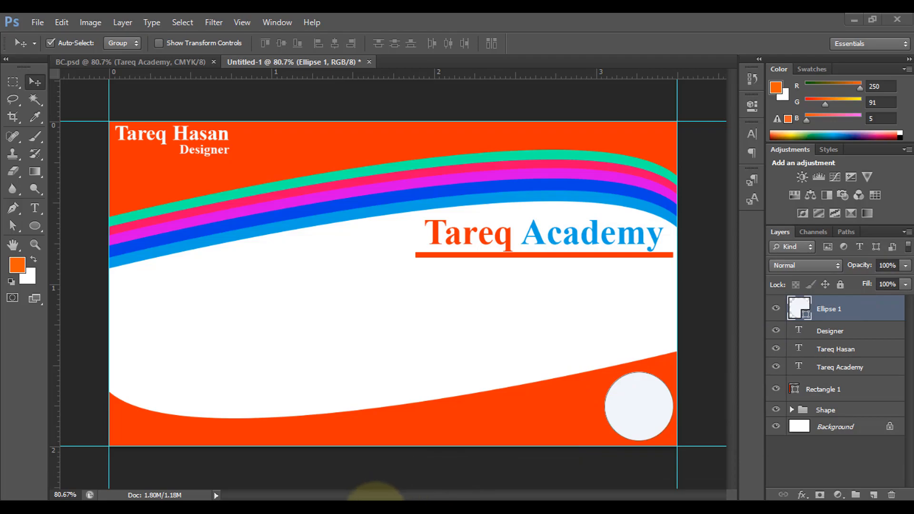
- Bring the Tareq Academy logo file brand-01 into the card document
{"action": "left_click", "coordinate": [376, 508]}
{"action": "left_click_drag", "start_coordinate": [444, 207], "coordinate": [566, 406]}
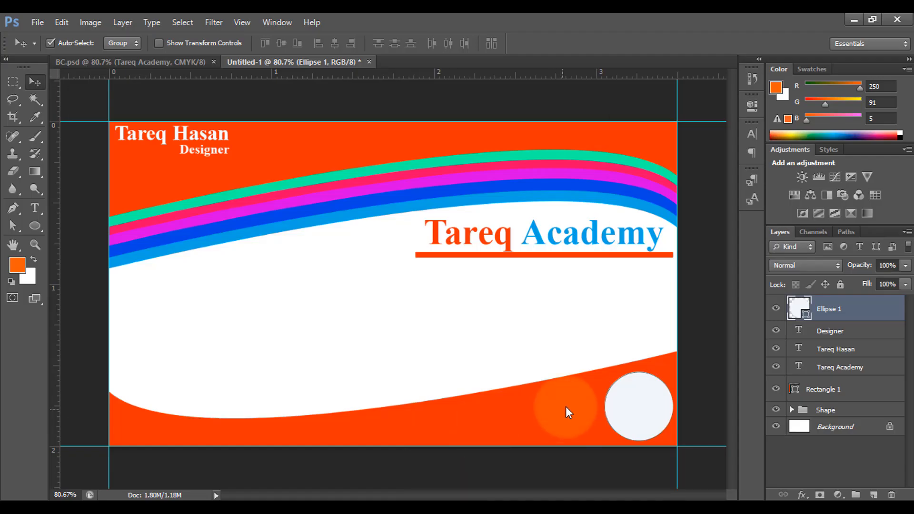
{"action": "left_click_drag", "start_coordinate": [555, 122], "coordinate": [638, 405]}
{"action": "left_click", "coordinate": [676, 43]}
{"action": "left_click_drag", "start_coordinate": [388, 294], "coordinate": [508, 299]}
{"action": "key", "text": "ctrl+z"}
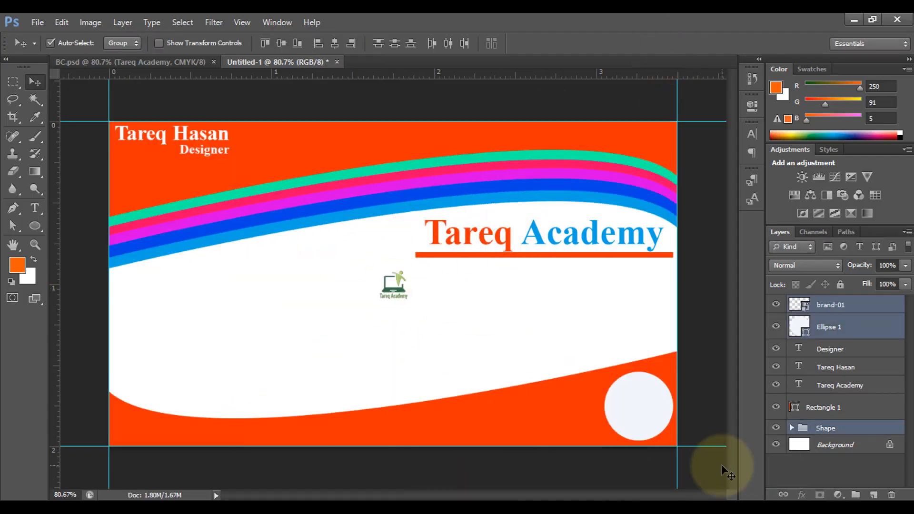
{"action": "left_click", "coordinate": [722, 466]}
- Move the logo onto the circle and scale it to about 3.8% so it fits inside
{"action": "left_click", "coordinate": [394, 289]}
{"action": "left_click_drag", "start_coordinate": [393, 291], "coordinate": [673, 434]}
{"action": "key", "text": "ctrl+t"}
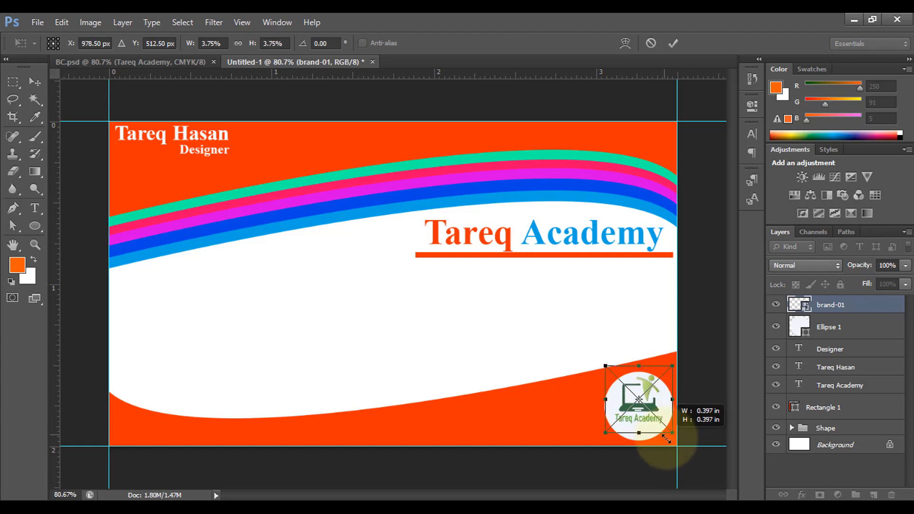
{"action": "left_click", "coordinate": [672, 42]}
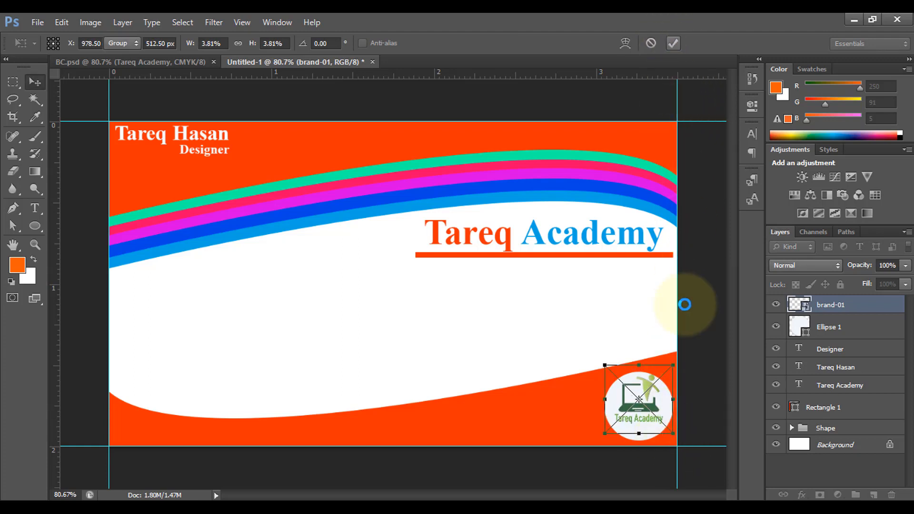
{"action": "left_click_drag", "start_coordinate": [652, 420], "coordinate": [652, 426]}
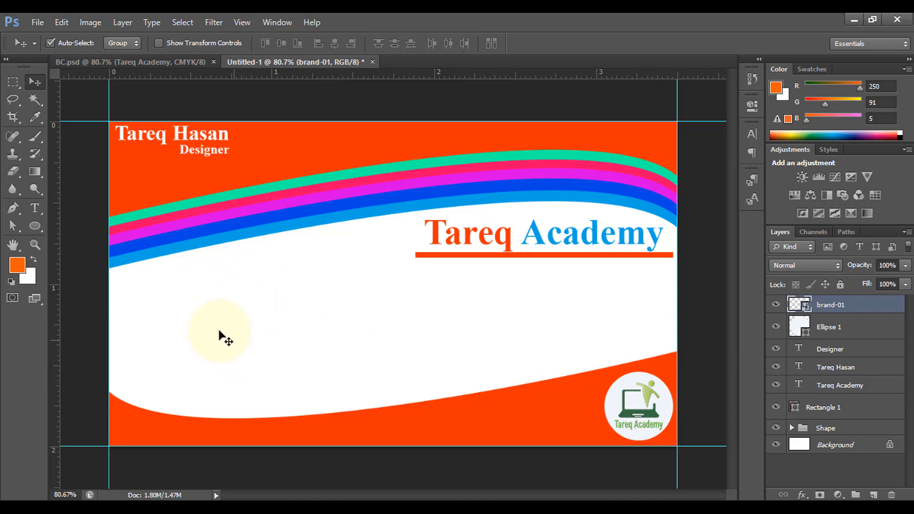
- Draw a small square in the white area with its fill set to orange f63104 sampled from the card
{"action": "left_click", "coordinate": [36, 224]}
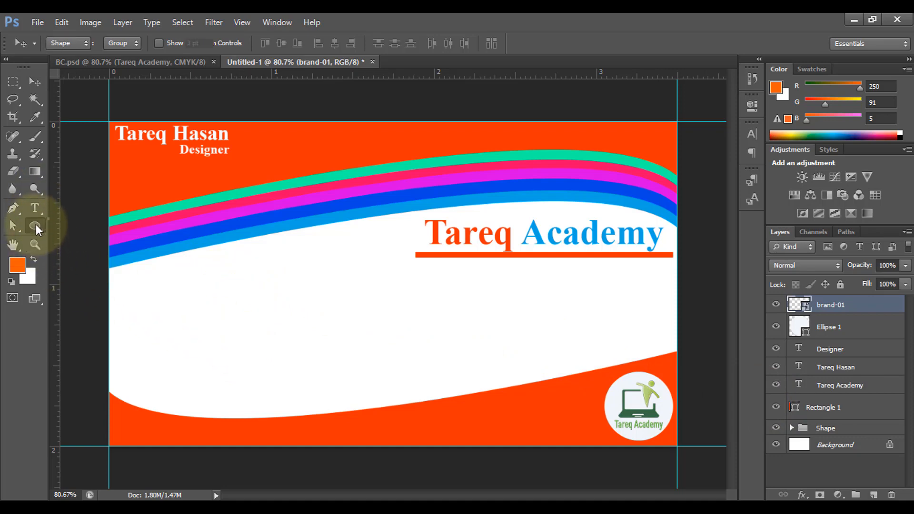
{"action": "left_click", "coordinate": [97, 225]}
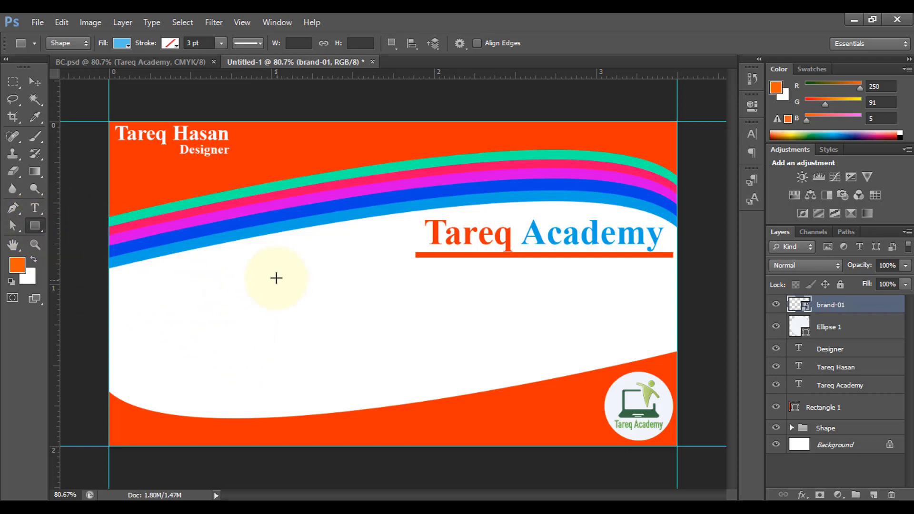
{"action": "left_click", "coordinate": [125, 44]}
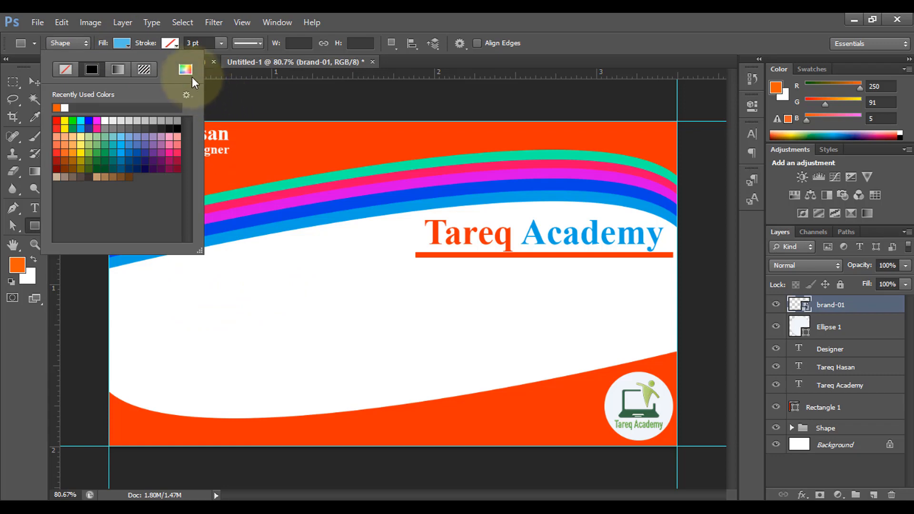
{"action": "left_click", "coordinate": [186, 70]}
{"action": "left_click", "coordinate": [303, 137]}
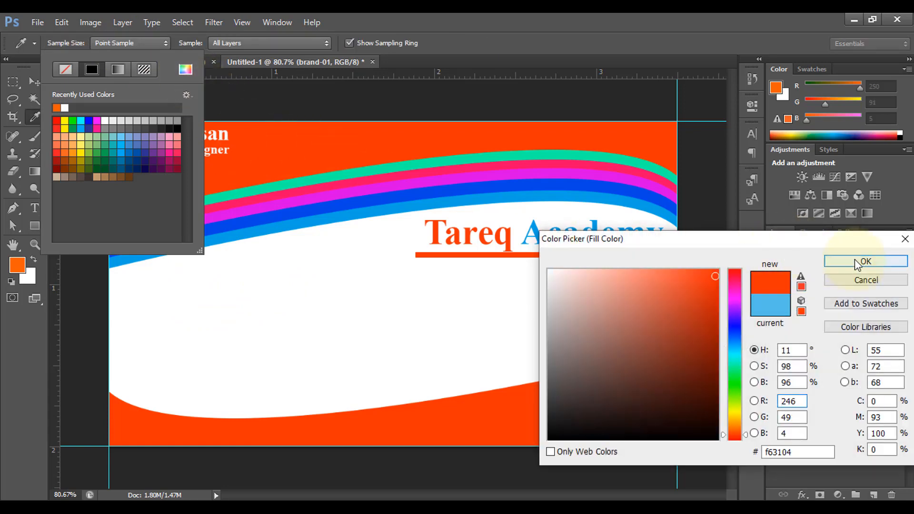
{"action": "left_click", "coordinate": [841, 261]}
{"action": "left_click", "coordinate": [118, 41]}
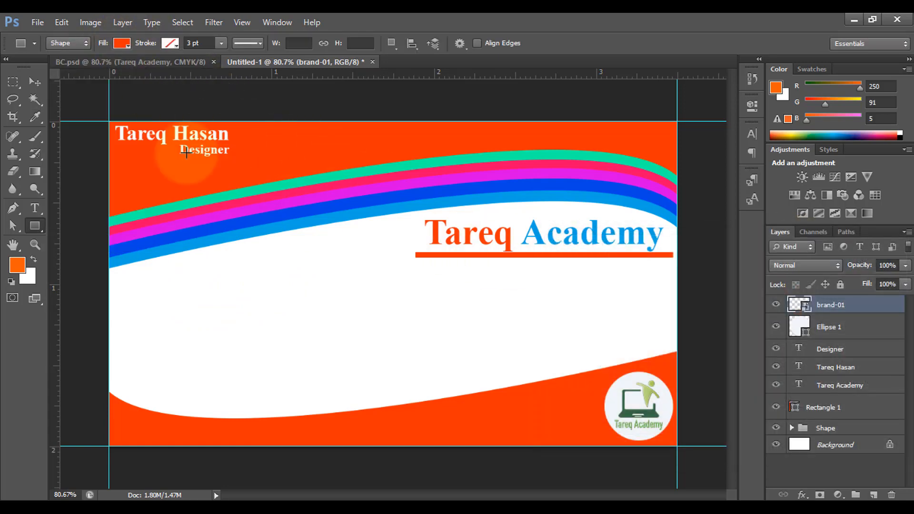
{"action": "left_click_drag", "start_coordinate": [232, 279], "coordinate": [225, 356]}
- Arrange the orange squares in a vertical column in the card's left white area
{"action": "left_click", "coordinate": [34, 82]}
{"action": "left_click_drag", "start_coordinate": [222, 384], "coordinate": [224, 380]}
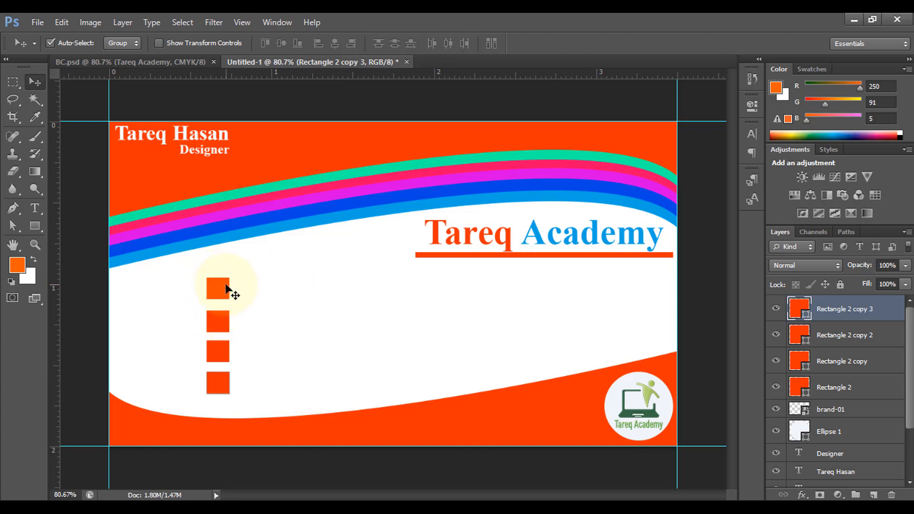
{"action": "left_click", "coordinate": [226, 325]}
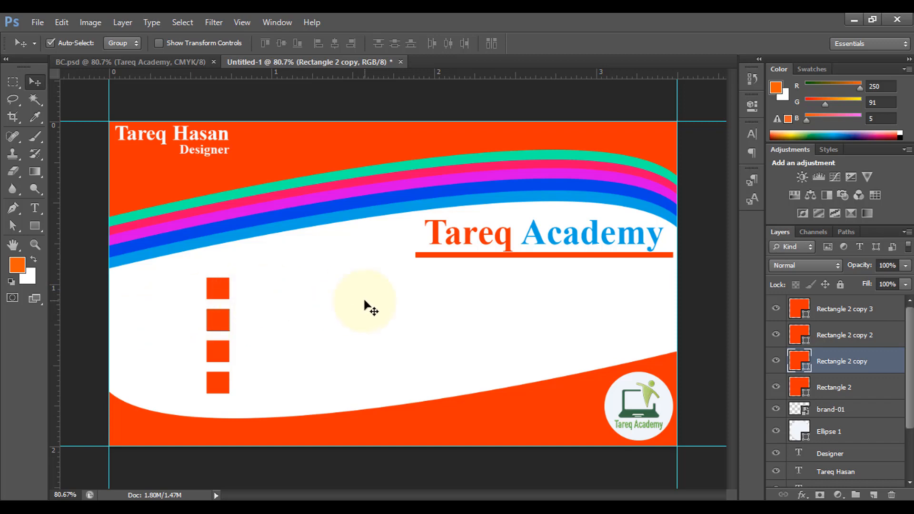
- Bring the viber, envelope, website and address icons from the Icon folder onto the four orange squares
{"action": "mouse_move", "coordinate": [378, 505]}
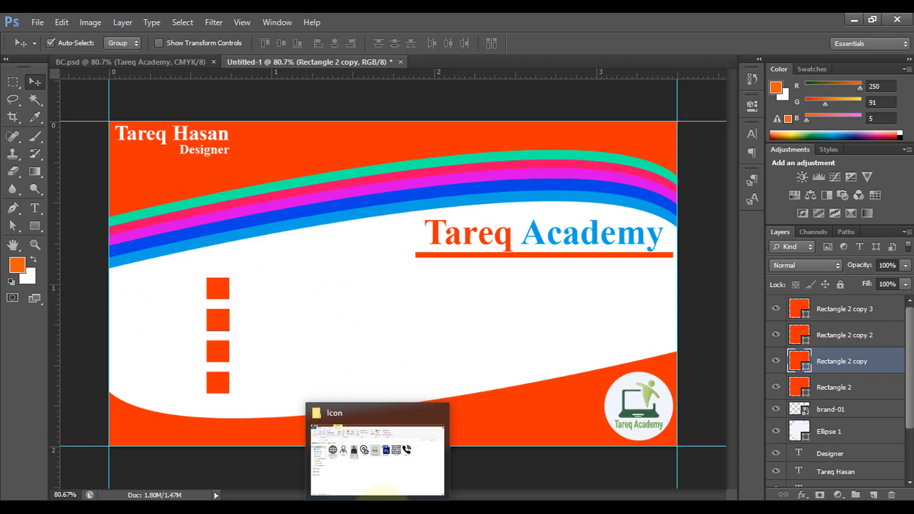
{"action": "left_click", "coordinate": [380, 480]}
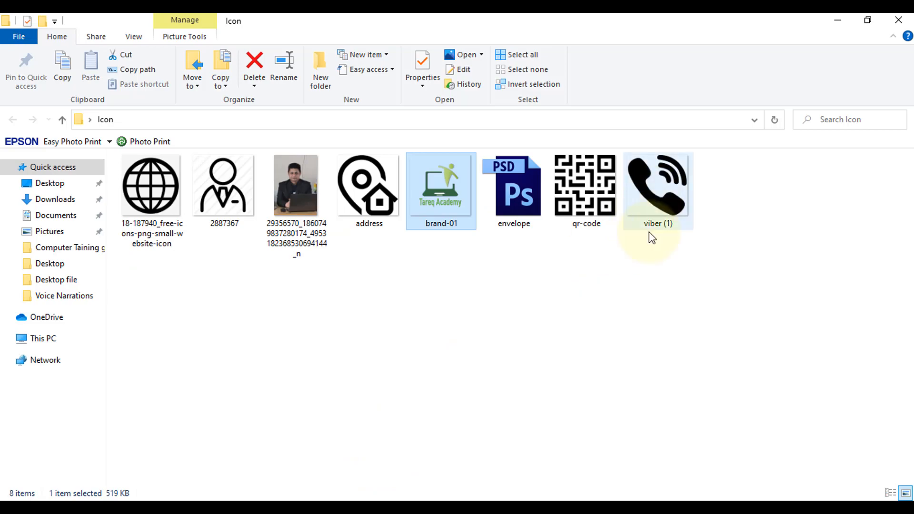
{"action": "left_click_drag", "start_coordinate": [649, 246], "coordinate": [541, 469]}
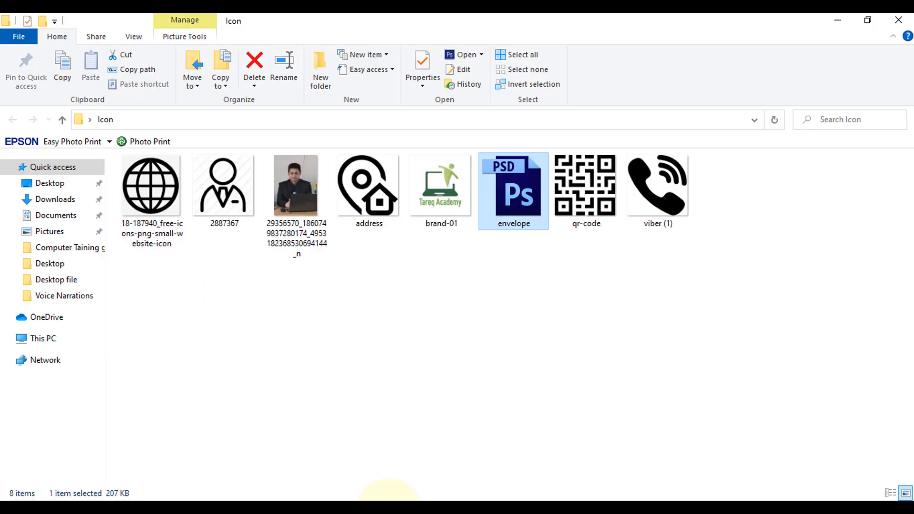
{"action": "left_click_drag", "start_coordinate": [151, 191], "coordinate": [296, 255]}
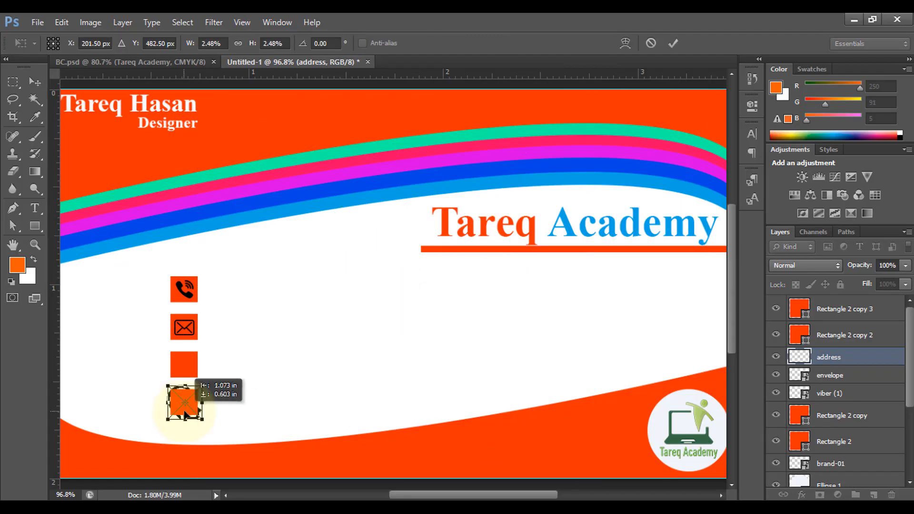
{"action": "scroll", "coordinate": [184, 388], "scroll_direction": "up", "scroll_amount": 3}
{"action": "scroll", "coordinate": [265, 351], "scroll_direction": "down", "scroll_amount": 2}
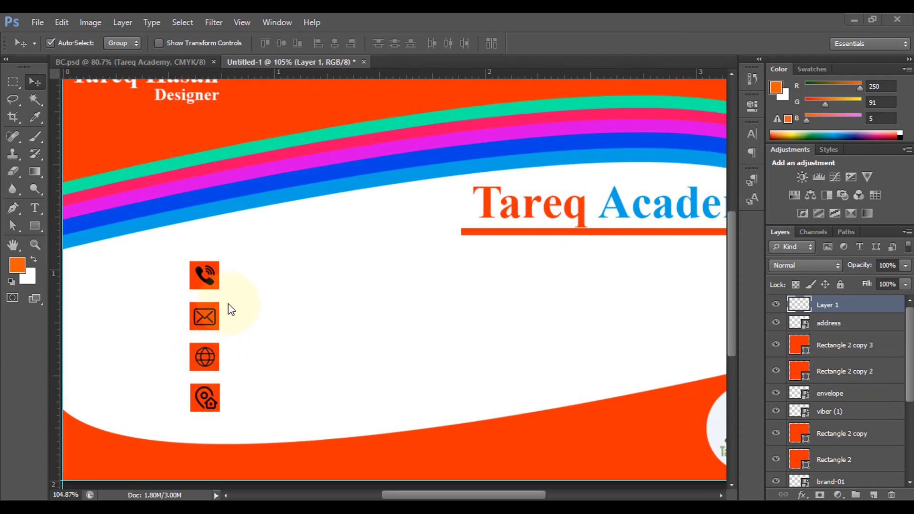
{"action": "scroll", "coordinate": [241, 306], "scroll_direction": "down", "scroll_amount": 3}
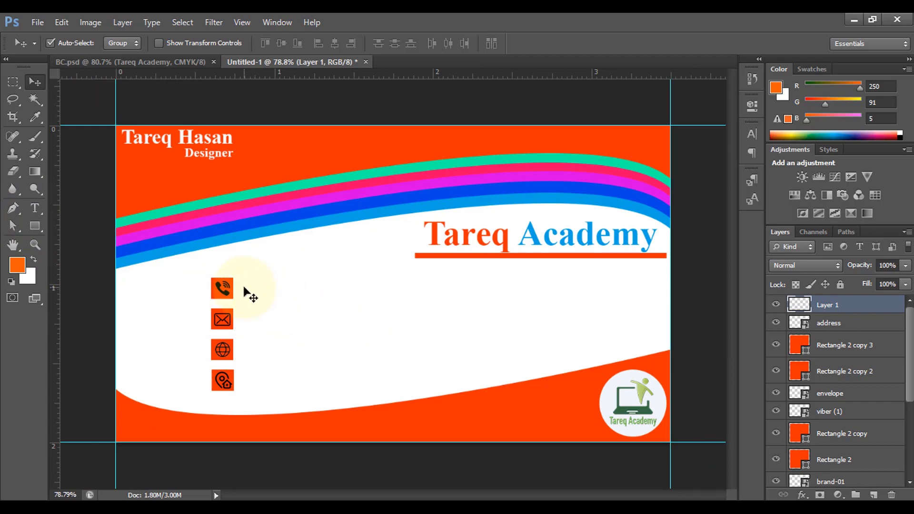
- Add a black bold text line with the phone number beside the phone icon
{"action": "left_click", "coordinate": [32, 207]}
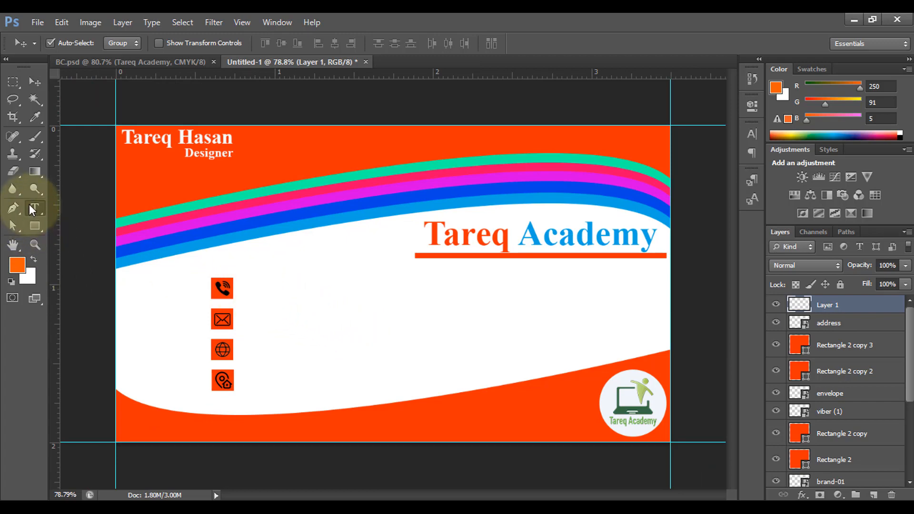
{"action": "left_click", "coordinate": [248, 282]}
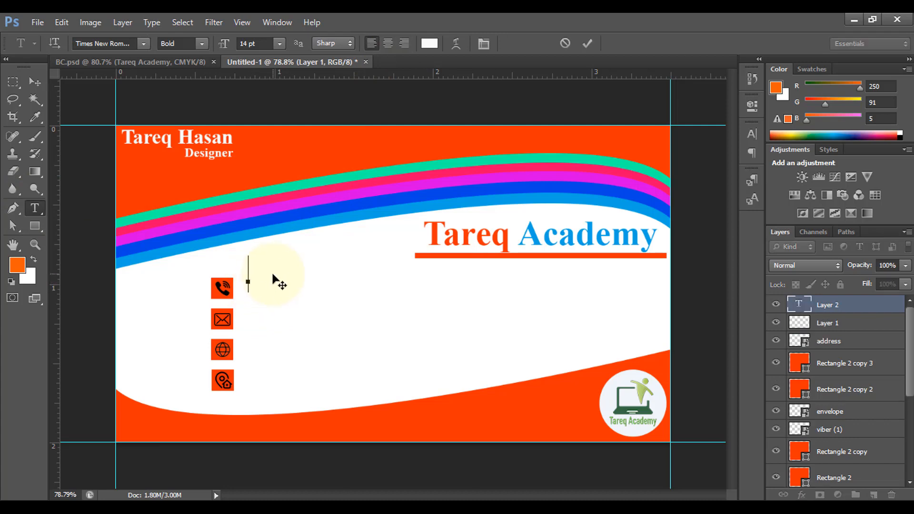
{"action": "left_click", "coordinate": [430, 44]}
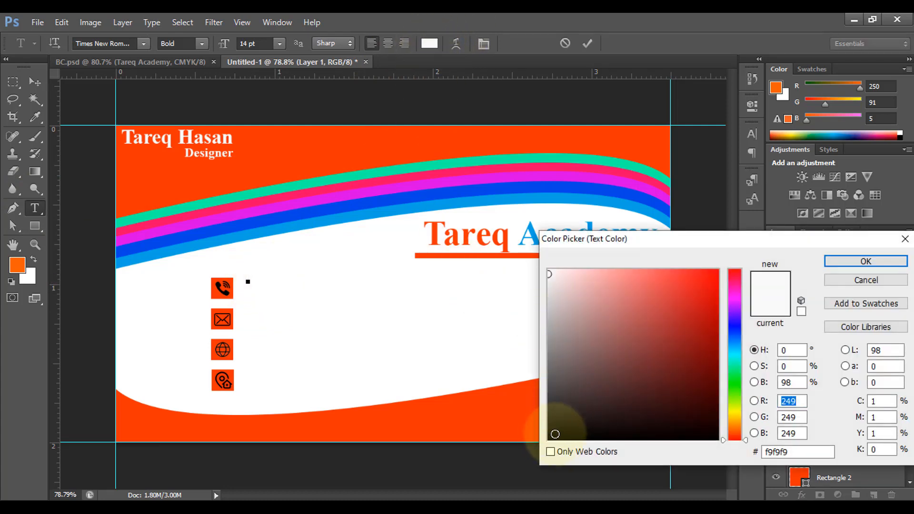
{"action": "left_click", "coordinate": [555, 434]}
{"action": "left_click", "coordinate": [838, 261]}
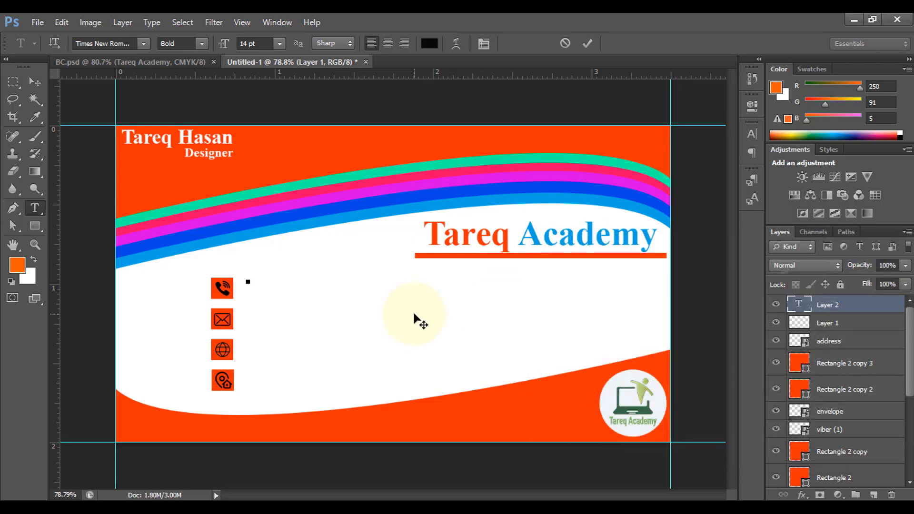
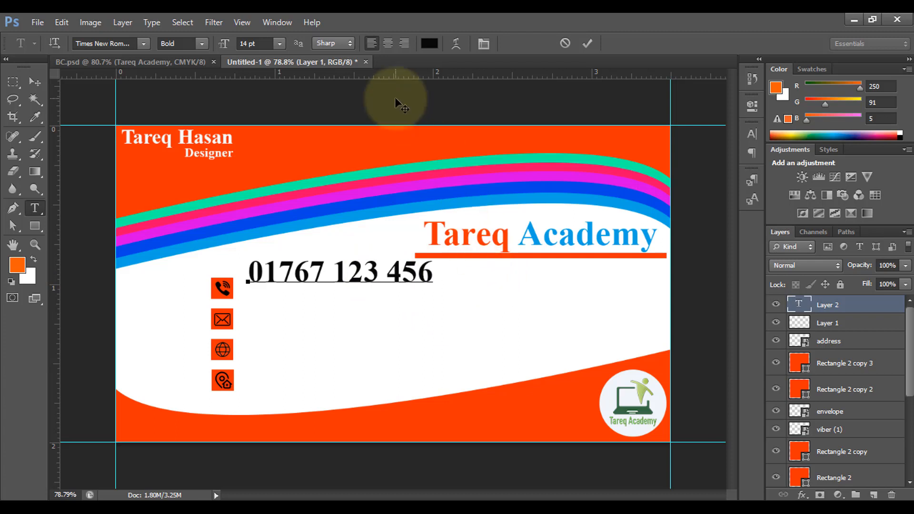
{"action": "left_click", "coordinate": [590, 44]}
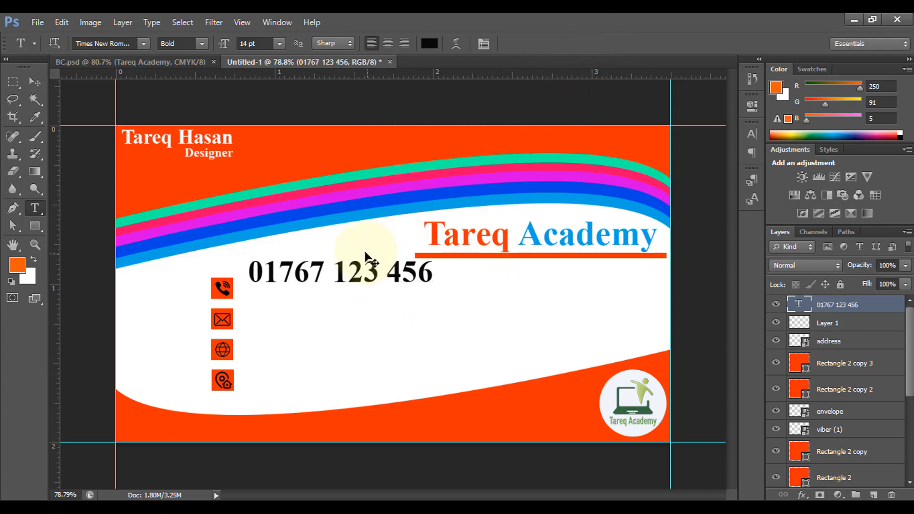
- Scale the phone number text down to about 39% and move it next to the phone icon
{"action": "key", "text": "ctrl+t"}
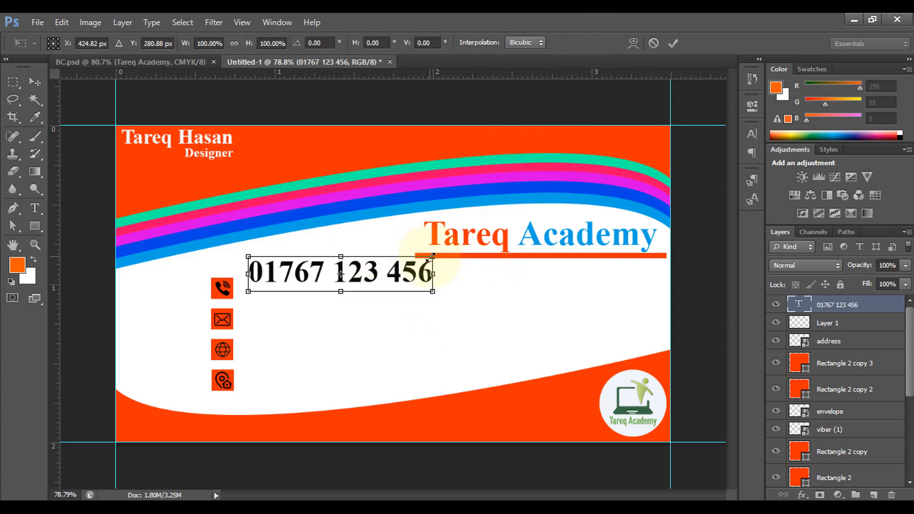
{"action": "left_click_drag", "start_coordinate": [432, 256], "coordinate": [377, 266]}
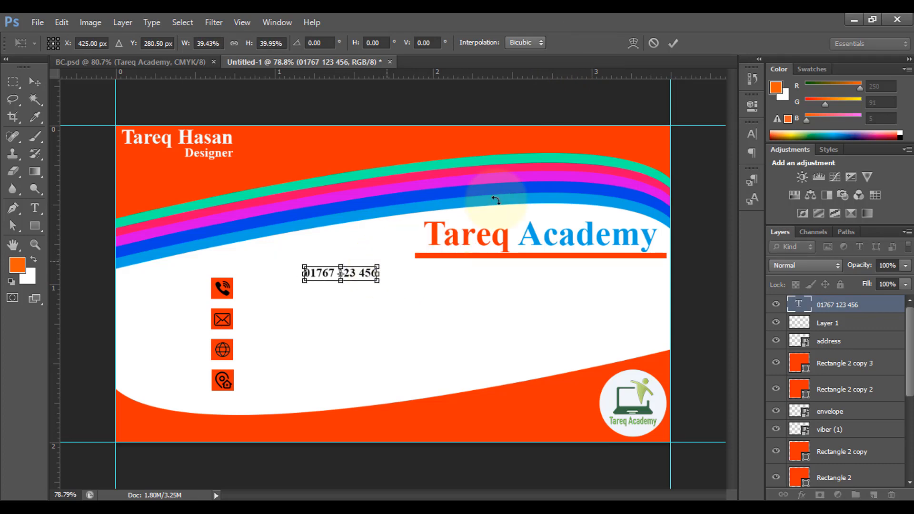
{"action": "left_click", "coordinate": [673, 44]}
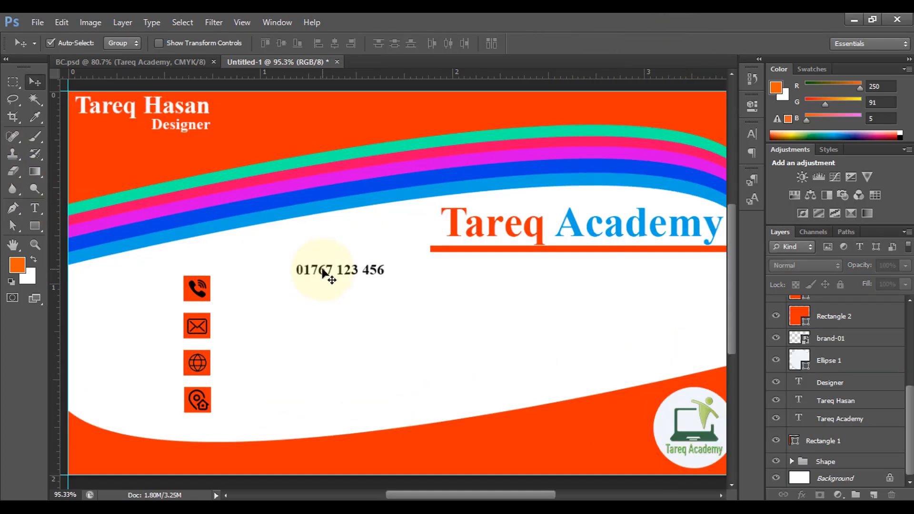
{"action": "left_click_drag", "start_coordinate": [327, 270], "coordinate": [238, 320]}
- Replace the copied text line beside the envelope icon with the contact's e-mail address
{"action": "left_click", "coordinate": [34, 208]}
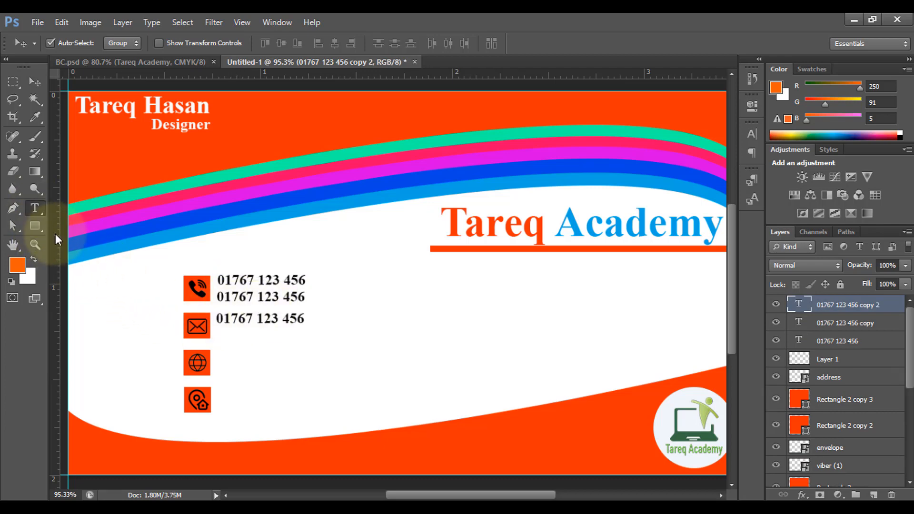
{"action": "left_click_drag", "start_coordinate": [218, 319], "coordinate": [280, 353]}
- Replace the copied text line beside the globe icon with the website tareqacademy.com
{"action": "left_click", "coordinate": [35, 82]}
{"action": "left_click", "coordinate": [35, 208]}
{"action": "left_click_drag", "start_coordinate": [217, 353], "coordinate": [330, 397]}
{"action": "type", "text": "tareqacademy"}
- Replace the copied text line beside the location icon with the street address
{"action": "left_click", "coordinate": [34, 82]}
{"action": "left_click", "coordinate": [35, 208]}
{"action": "type", "text": "Uttara-"}
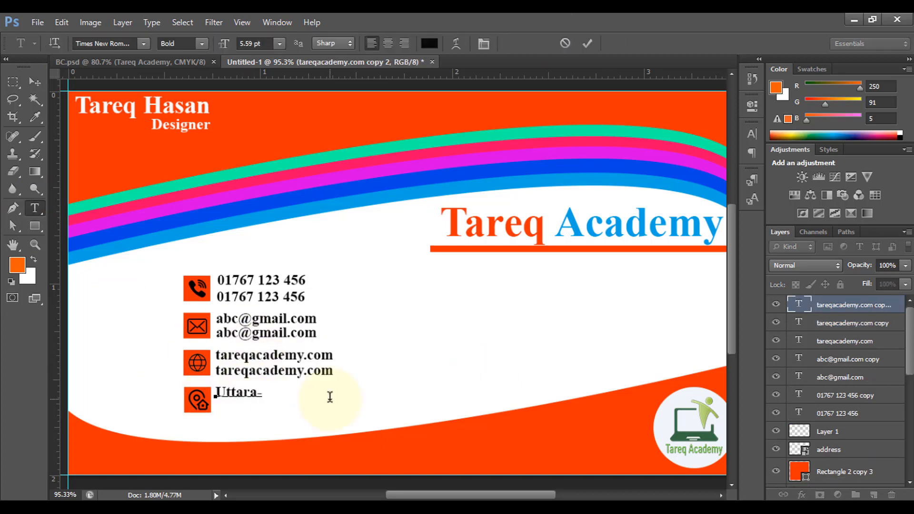
{"action": "type", "text": " 1212, Dhaka"}
- Move a copy of the address line below it and change its text to Bangladesh
{"action": "left_click", "coordinate": [35, 82]}
{"action": "left_click_drag", "start_coordinate": [253, 393], "coordinate": [253, 409]}
{"action": "left_click", "coordinate": [34, 208]}
{"action": "left_click_drag", "start_coordinate": [216, 410], "coordinate": [361, 398]}
{"action": "type", "text": "Bangladesh"}
{"action": "left_click", "coordinate": [587, 43]}
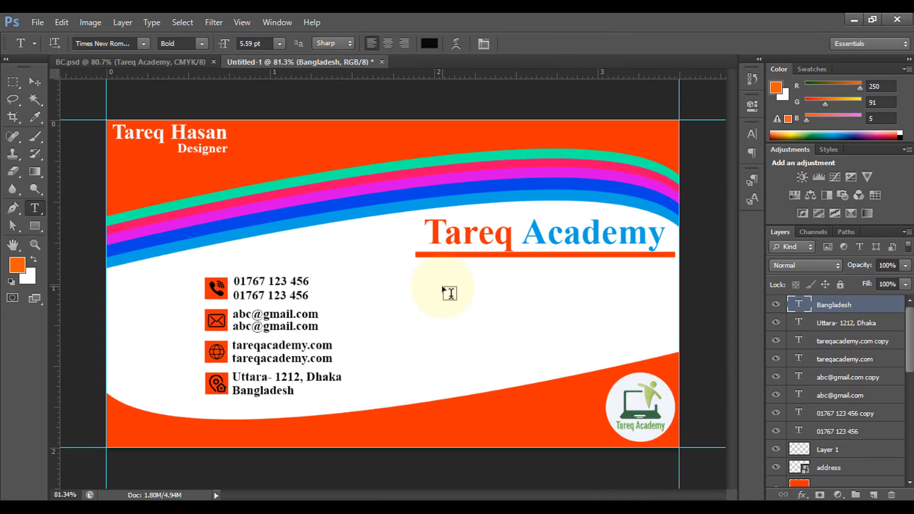